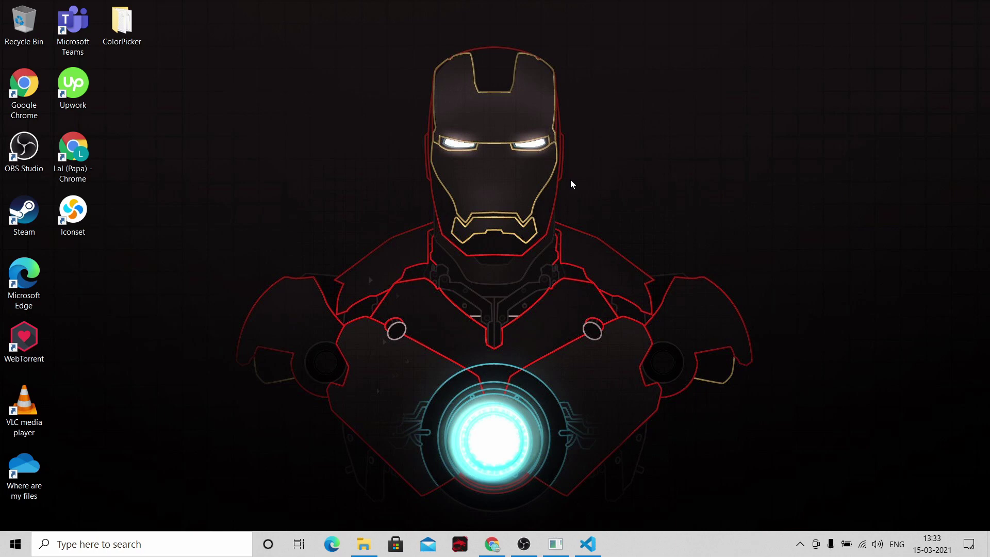
In the terminal, enter the WallpaperSpider crawl command with text="breaking bad" and output breaking_bad.json
left_click(556, 543)
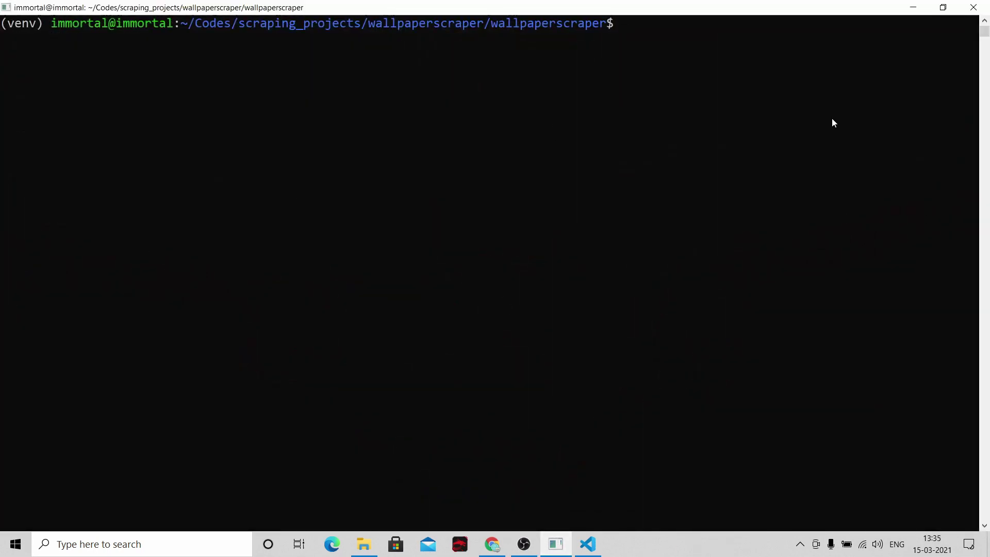
type("sc")
type("rapy crawl")
type(" Wallpaper")
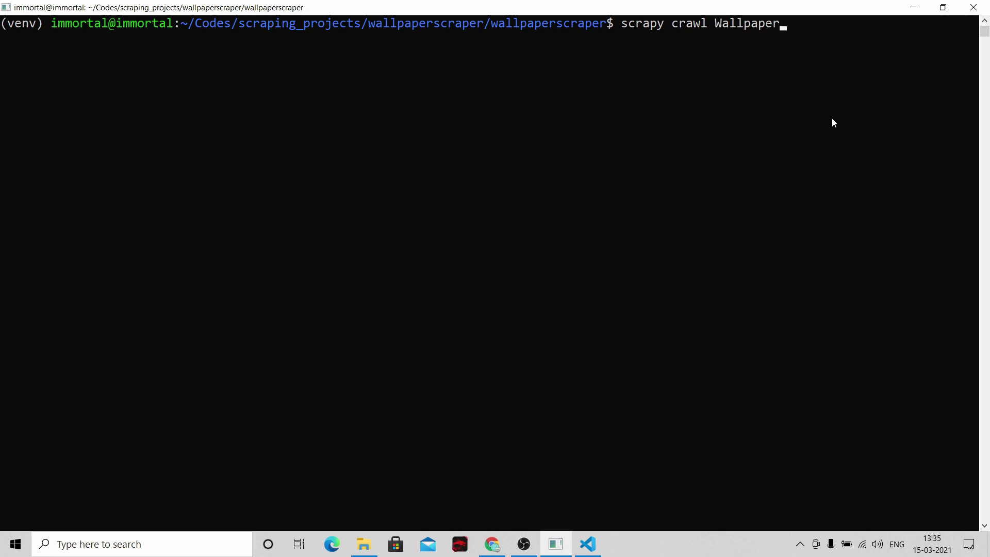
type("Spider ")
type("-a tet=")
key("BackSpace")
key("BackSpace")
type("xt-")
key("BackSpace")
type("=\"breaking b")
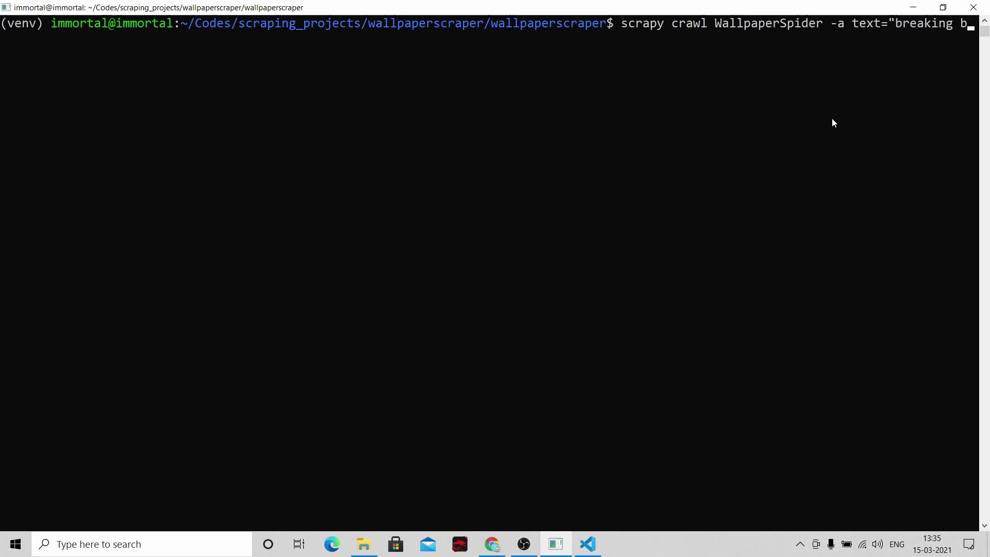
type("ad\" -")
type("O b")
type("reaking_bad.j")
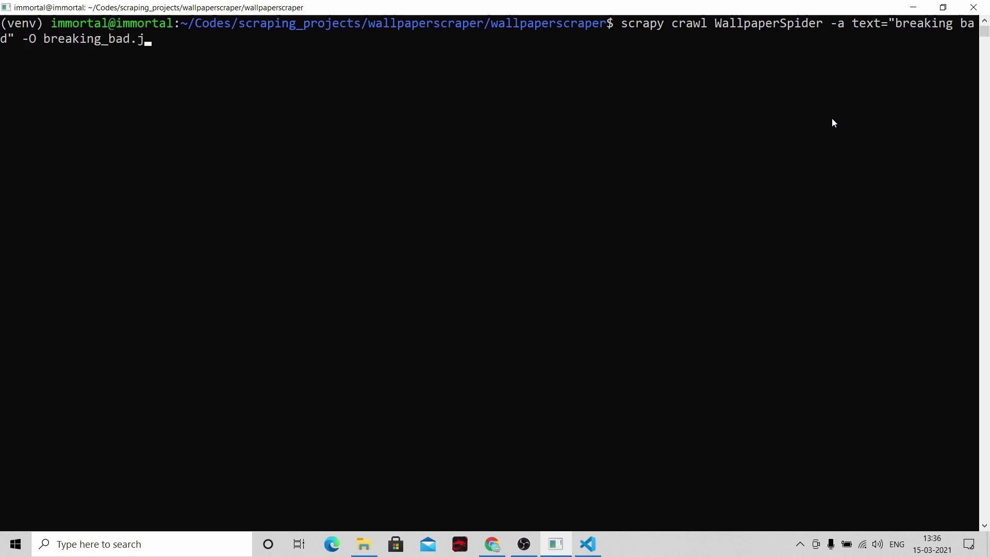
type("son")
Run the crawl and browse the Breaking Bad wallpaper page until 207 items are stored
key("Return")
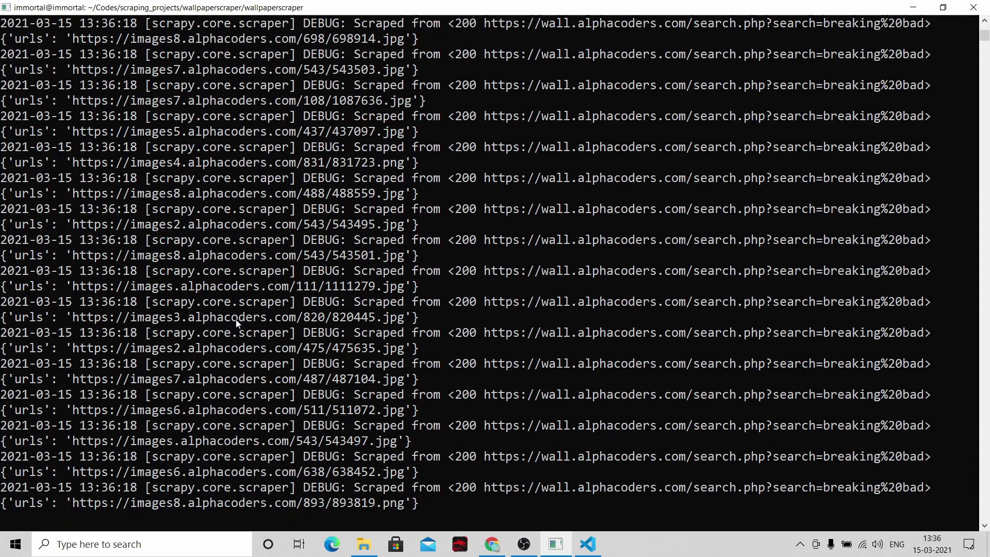
left_click(492, 544)
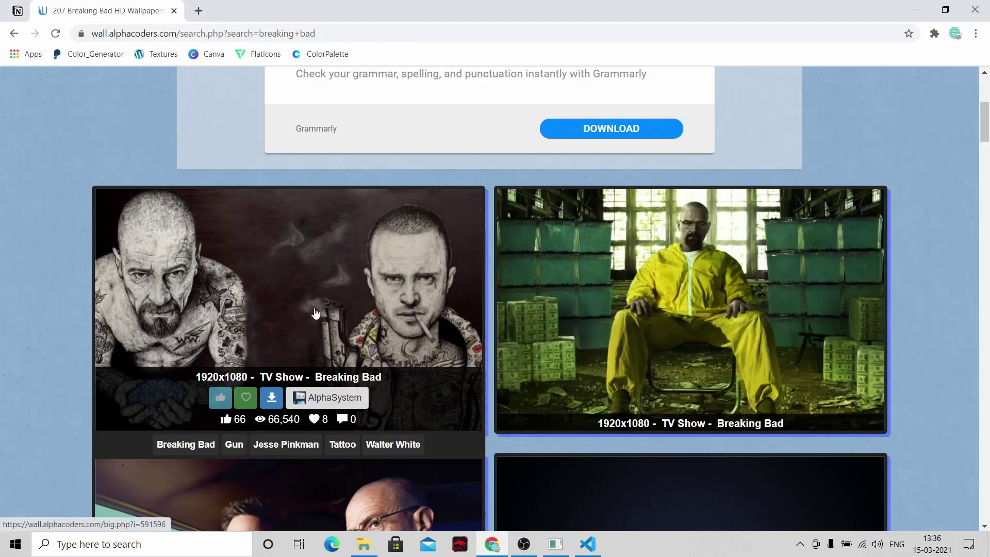
scroll(314, 313, "down", 1)
scroll(310, 321, "down", 2)
scroll(306, 329, "down", 3)
scroll(301, 338, "down", 3)
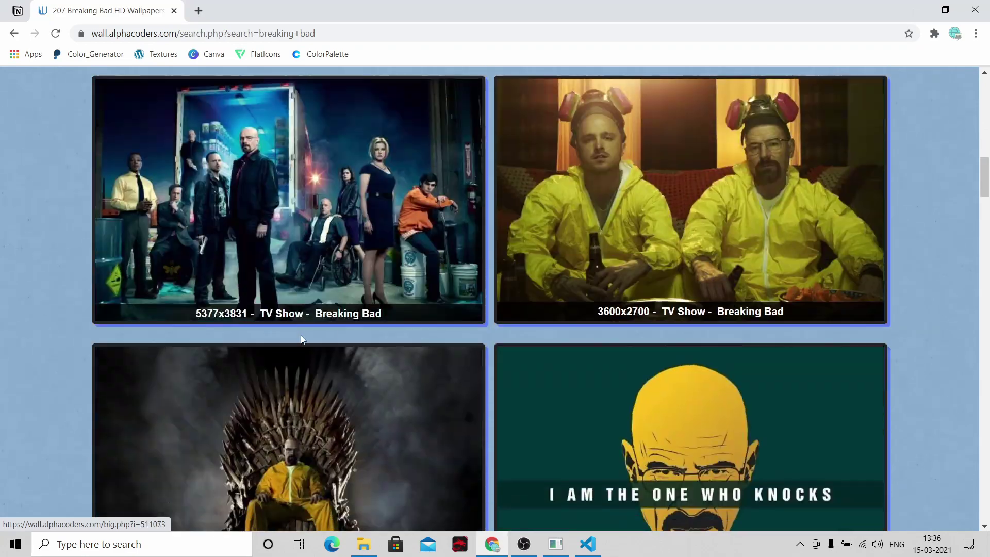
scroll(648, 406, "down", 4)
scroll(359, 410, "down", 3)
scroll(729, 277, "down", 1)
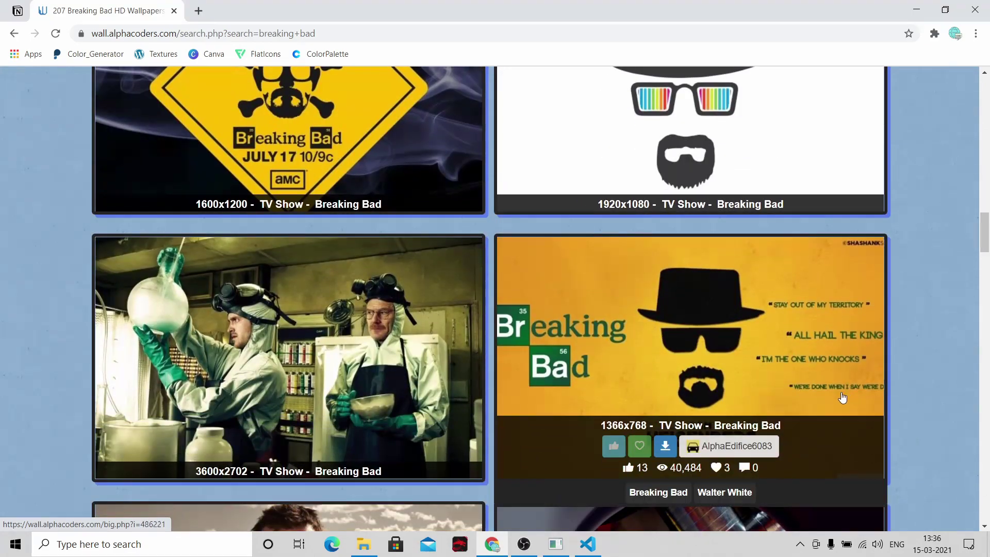
scroll(842, 397, "down", 4)
scroll(448, 347, "down", 2)
key("alt+Tab")
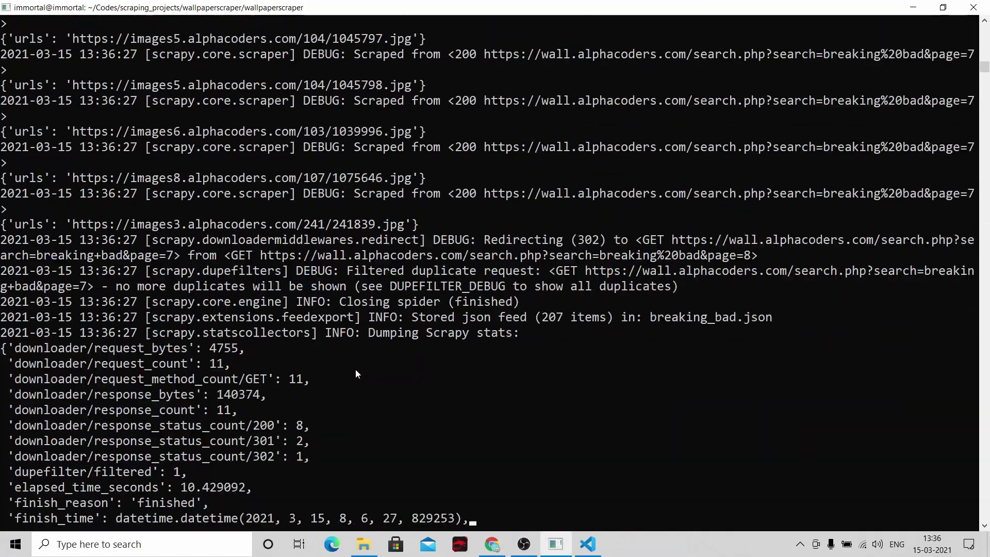
Open breaking_bad.json in VS Code to view the scraped alphacoders image URLs
left_click(586, 544)
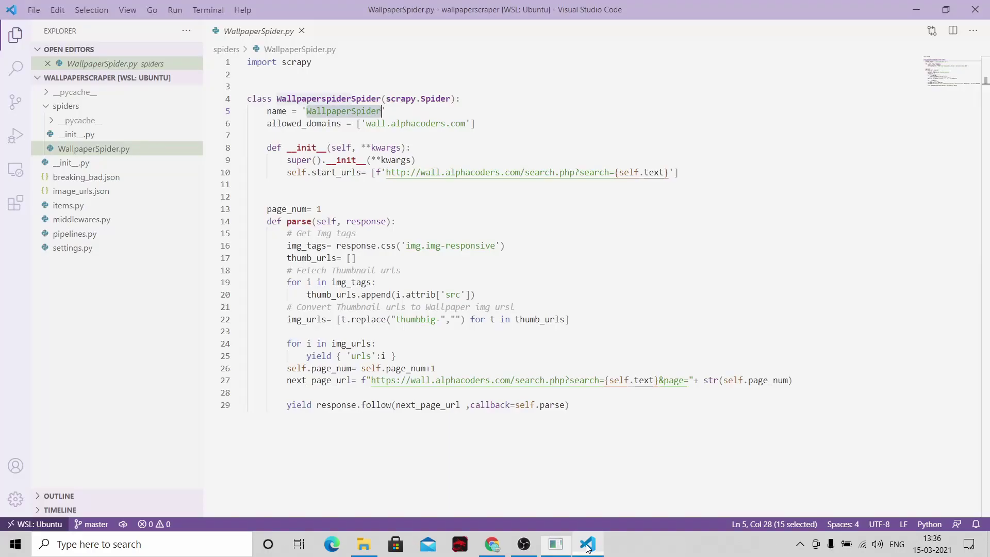
left_click(89, 181)
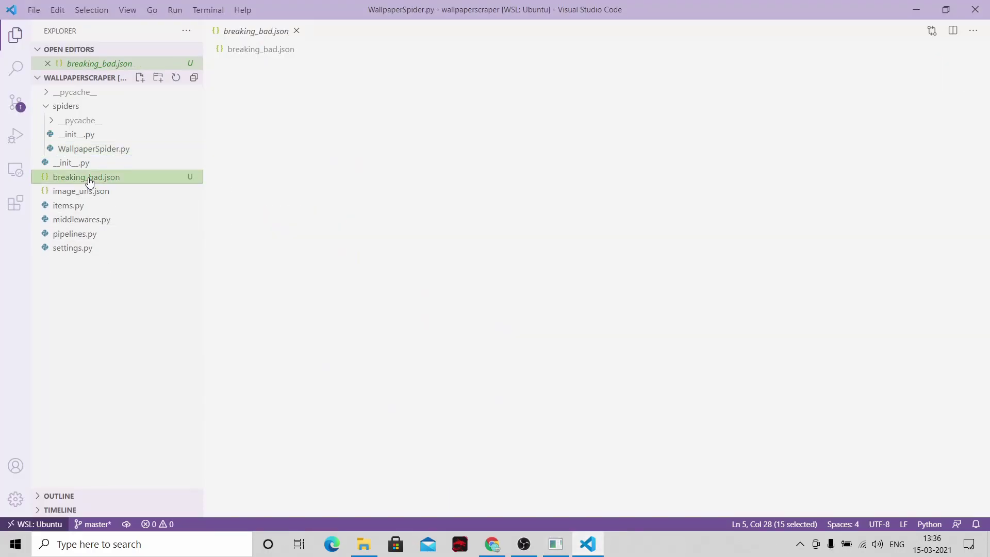
scroll(513, 159, "down", 7)
scroll(541, 170, "up", 7)
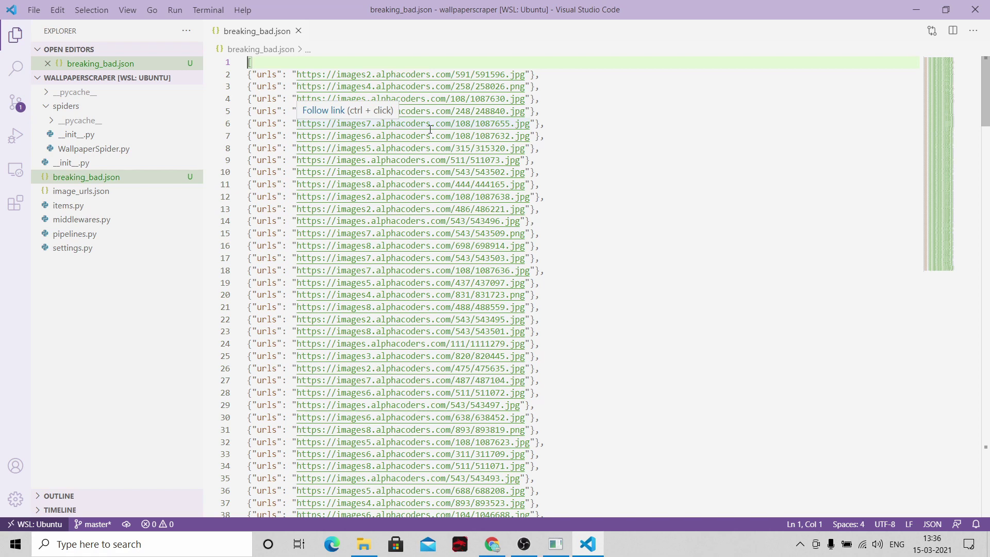
Comment out the next_page_url line (line 27) in WallpaperSpider.py
left_click(738, 173)
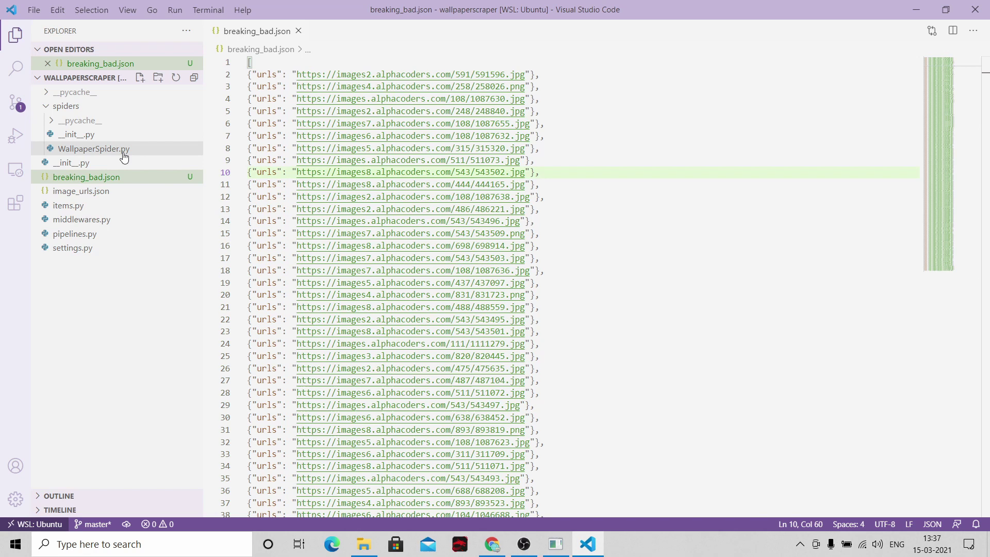
left_click(93, 149)
scroll(531, 245, "down", 2)
left_click_drag(287, 301, 790, 301)
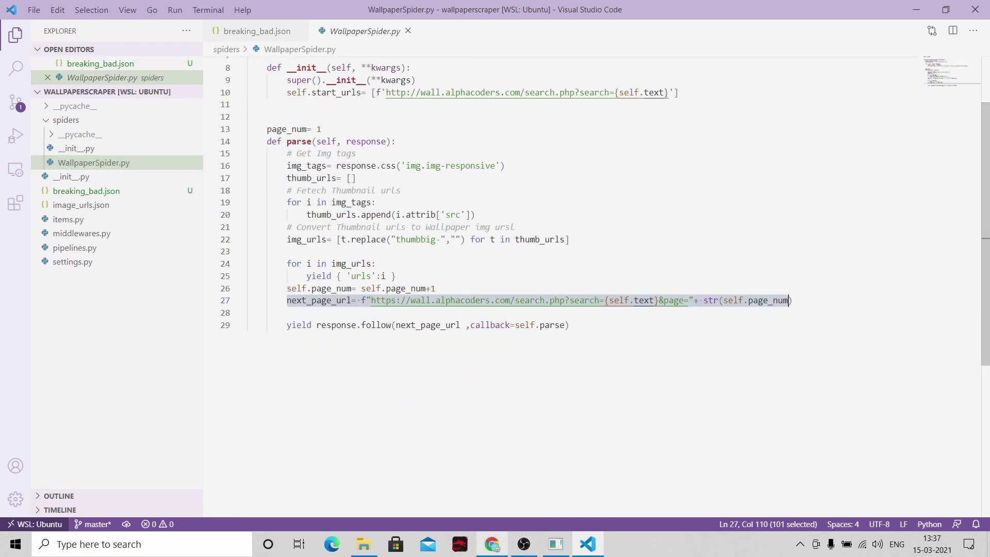
left_click(346, 337)
scroll(320, 306, "up", 2)
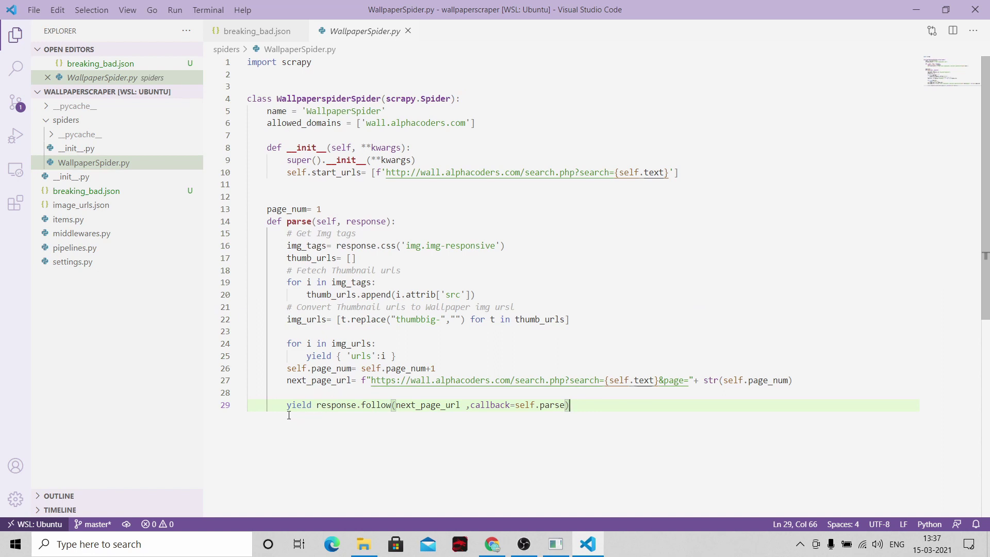
left_click(317, 380)
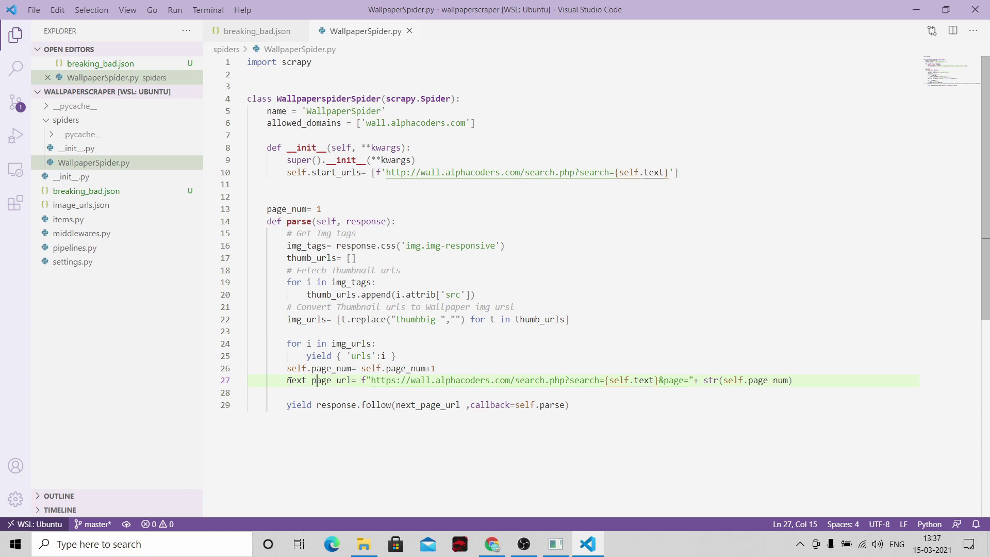
left_click_drag(286, 380, 792, 381)
left_click(328, 384)
key("ctrl+slash")
Select the URL-yielding loop on lines 24–26
left_click(333, 356)
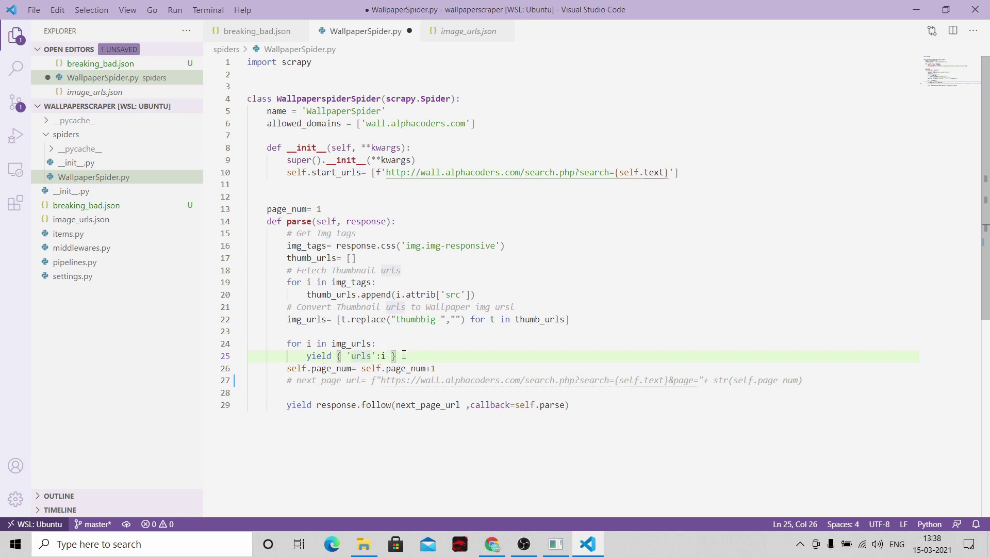
left_click_drag(403, 354, 337, 356)
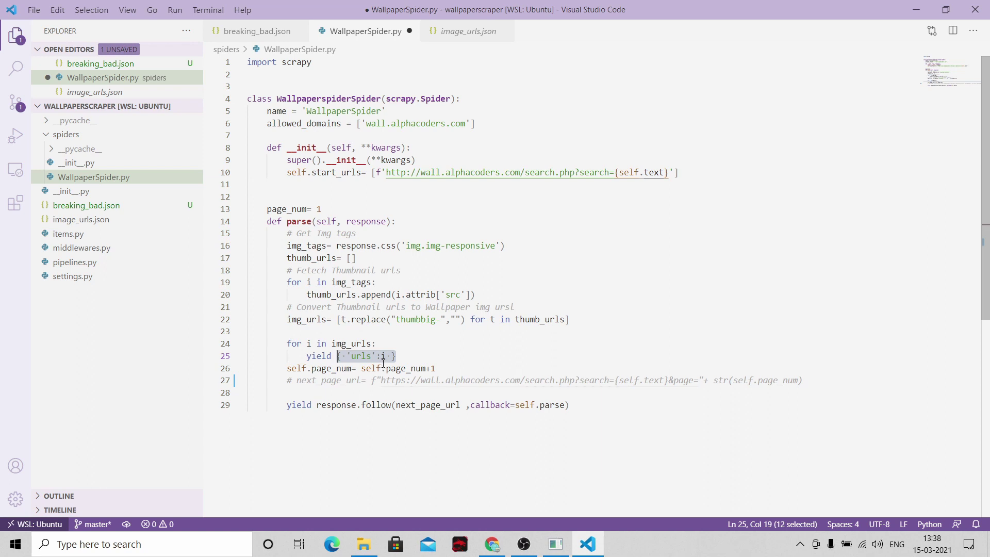
key("Up")
key("End")
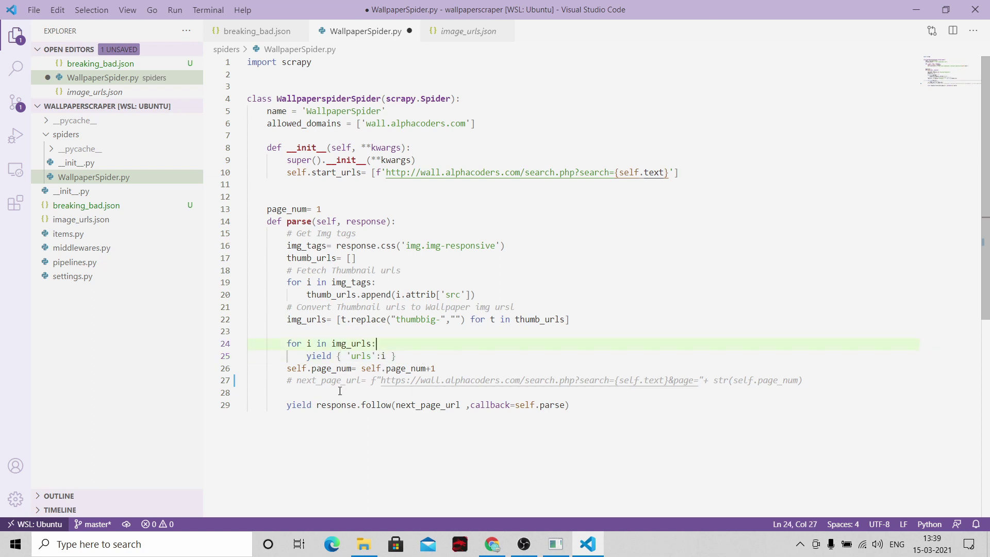
left_click_drag(285, 344, 456, 368)
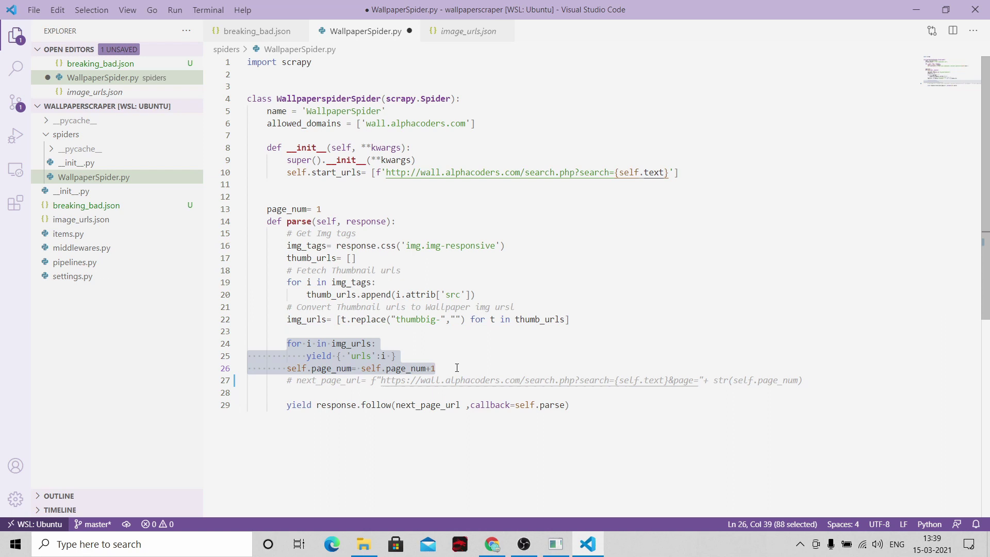
Comment out lines 24–26 and add new lines for a yield block below img_urls
key("ctrl+slash")
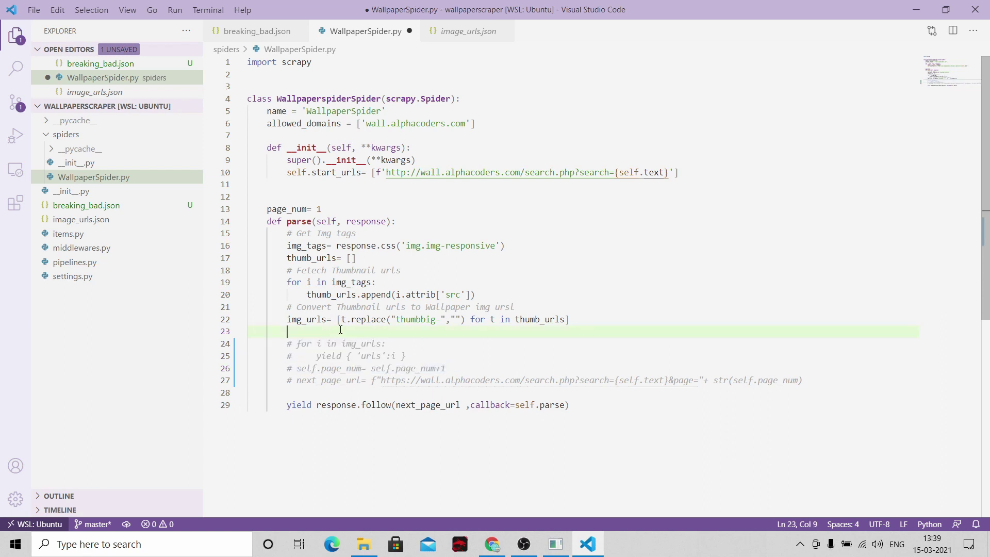
double_click(306, 320)
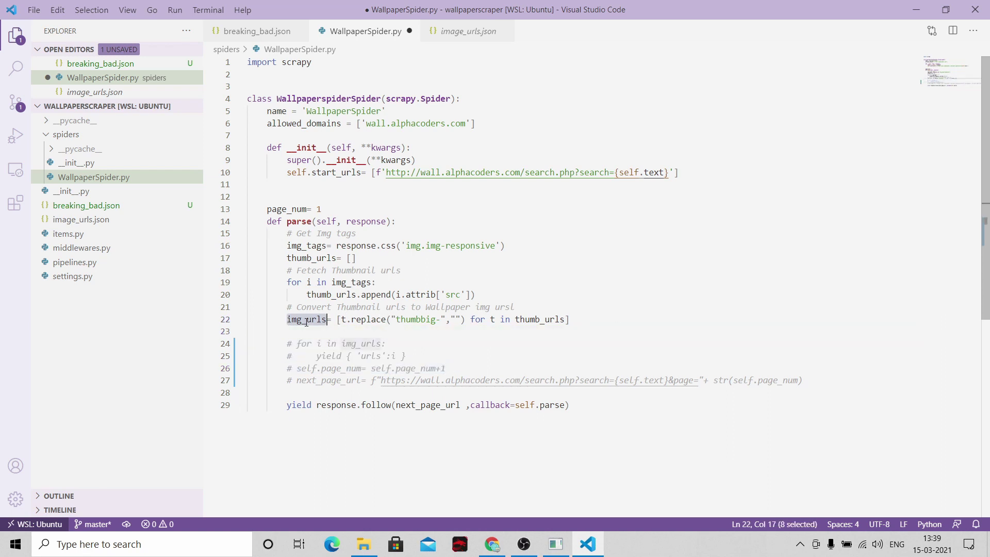
left_click(331, 332)
key("Return")
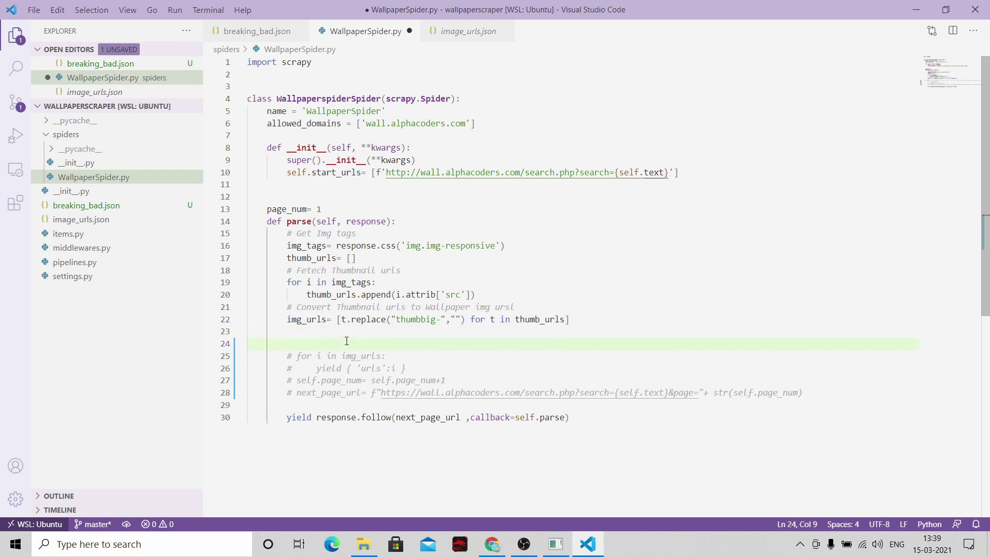
type("yi")
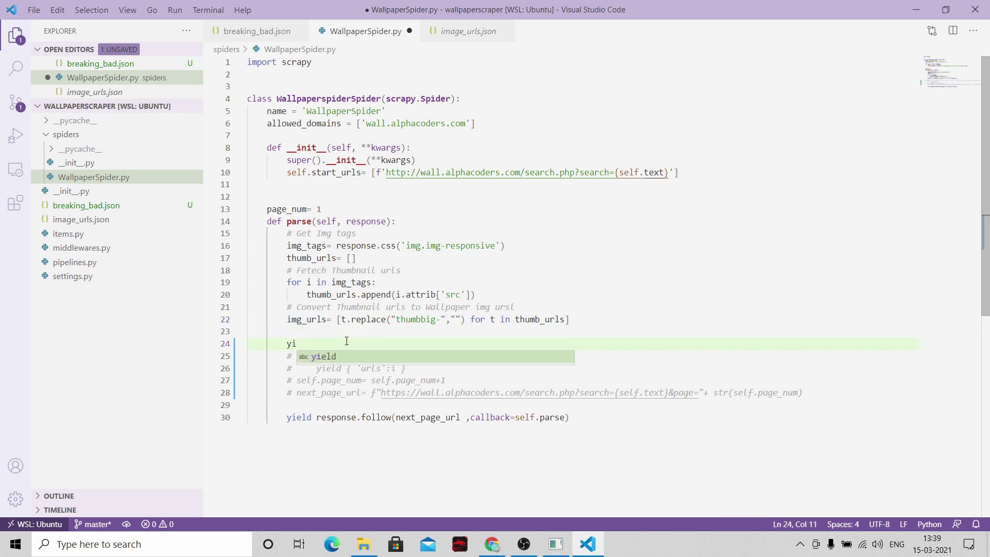
type("eld {")
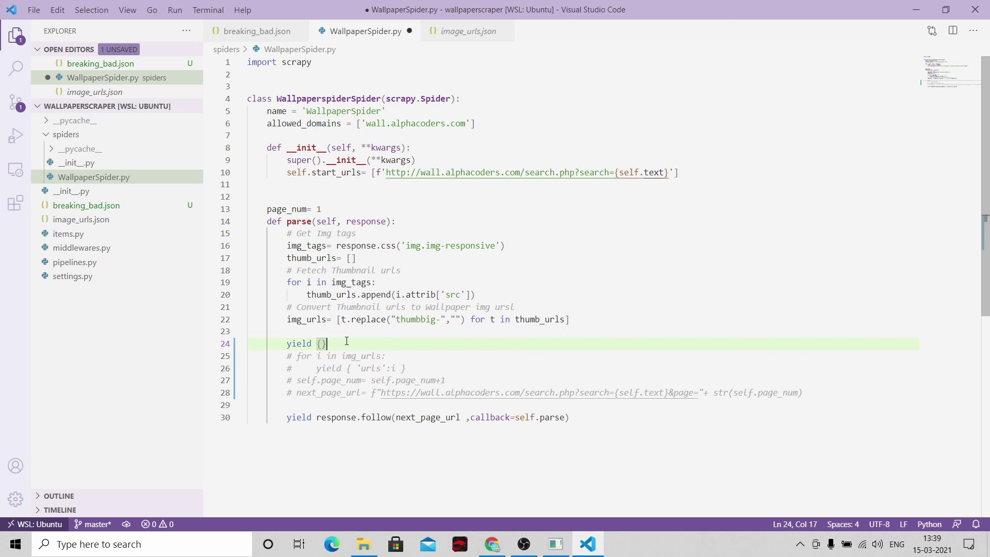
key("Return")
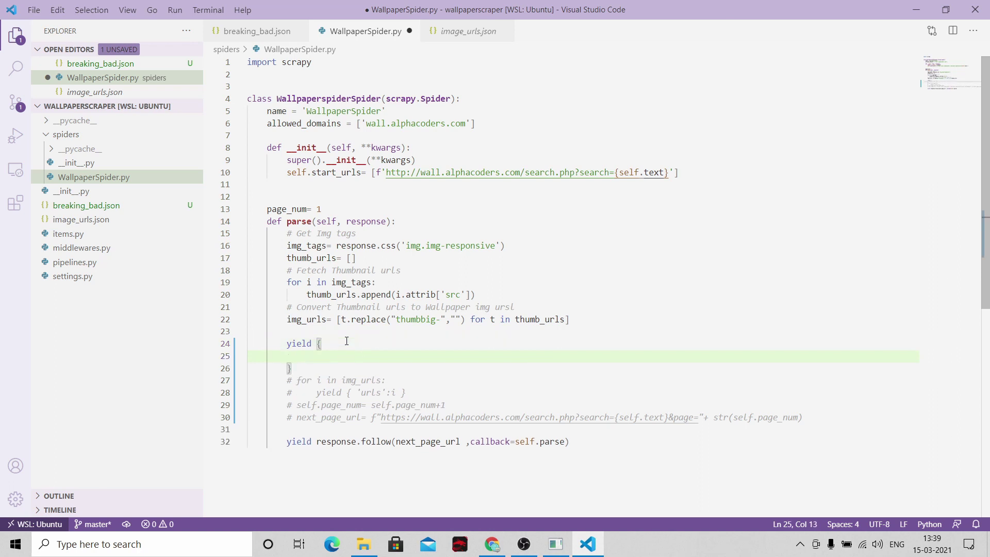
Write a yield {'image_urls': img_urls} block after the img_urls list
double_click(302, 322)
left_click(324, 359)
type("'")
type("image")
type("_urls':")
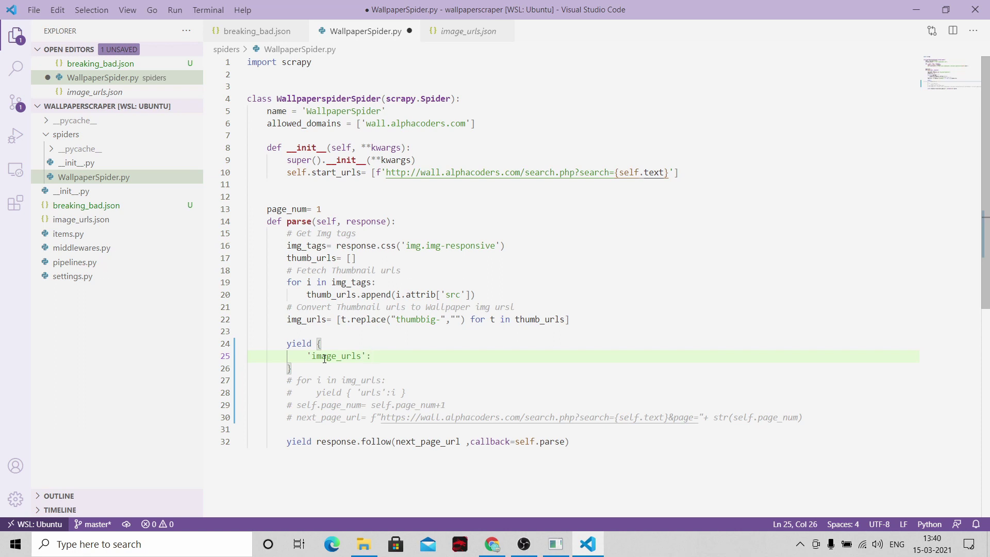
double_click(324, 357)
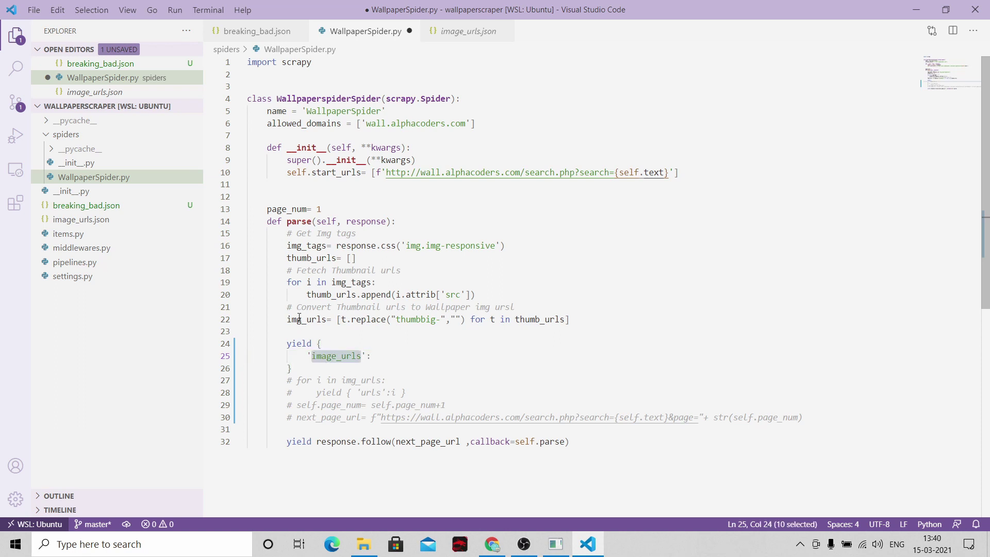
double_click(297, 319)
left_click(400, 360)
type("img_urls")
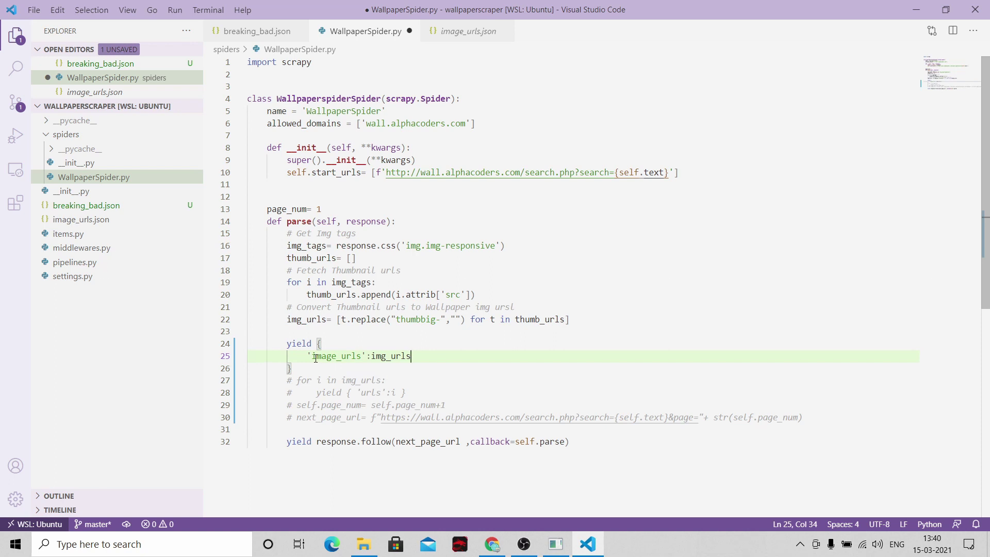
left_click_drag(311, 356, 363, 357)
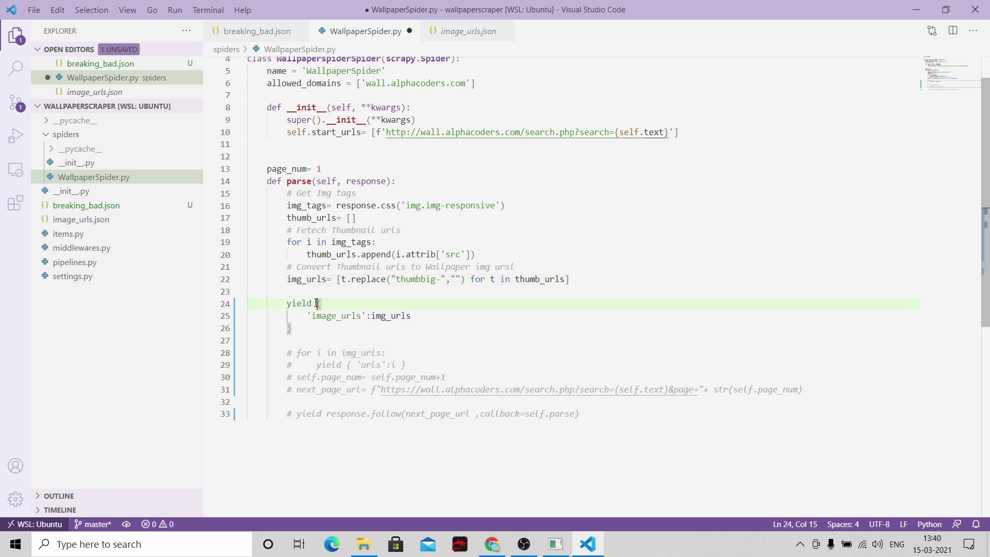
left_click_drag(317, 303, 316, 331)
left_click(317, 331)
key("Down")
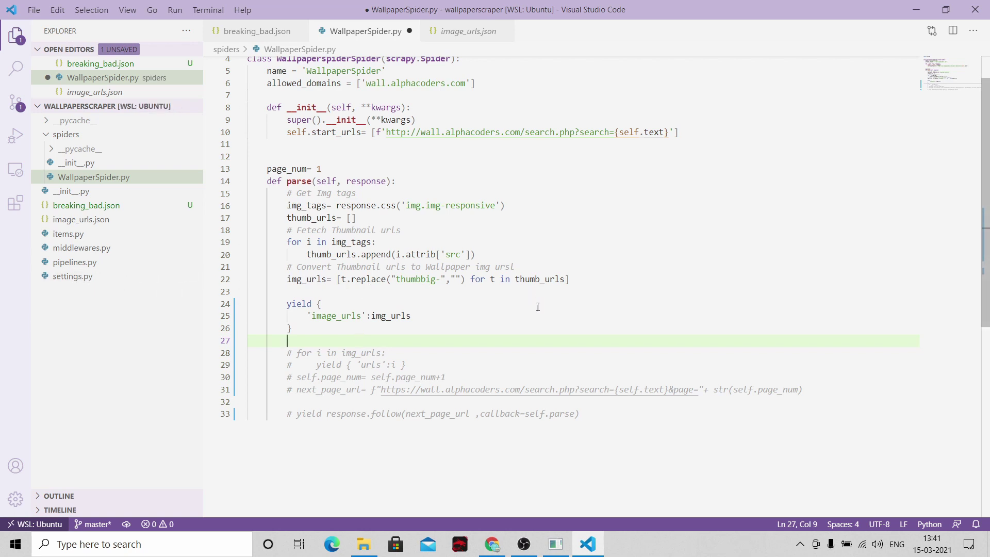
Open settings.py and place the caret below ROBOTSTXT_OBEY
double_click(70, 276)
left_click(479, 282)
scroll(312, 211, "down", 3)
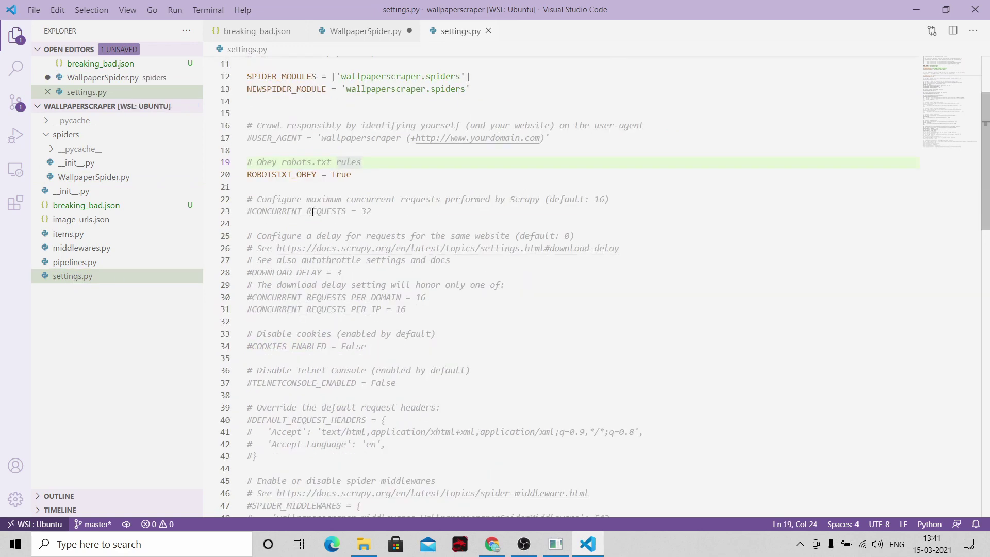
left_click(316, 188)
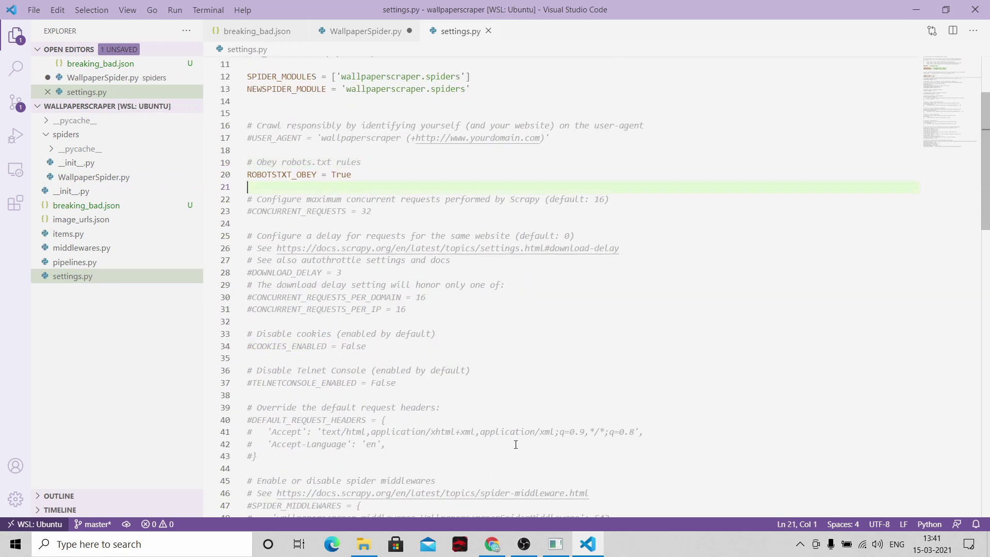
Open a fresh blank tab in Chrome
left_click(491, 544)
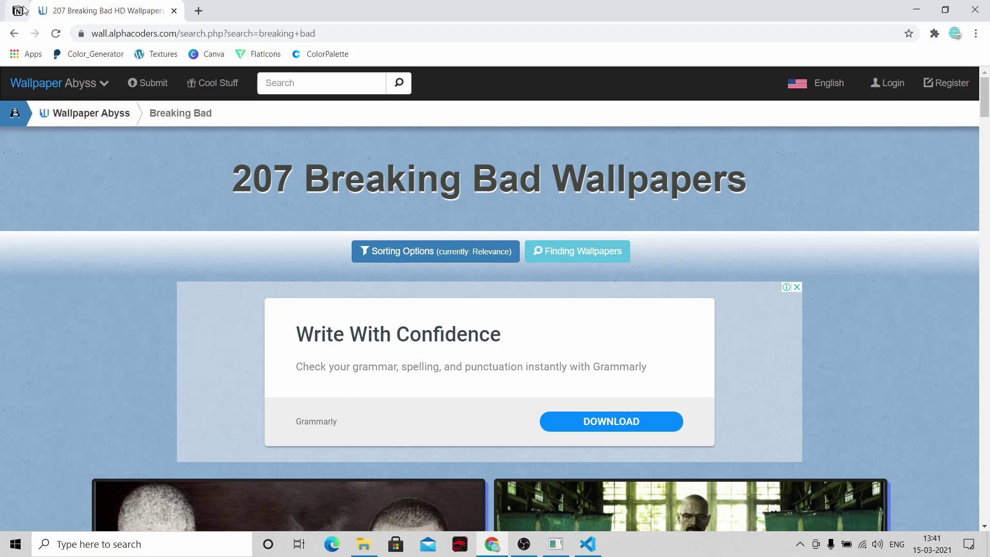
key("alt+Tab")
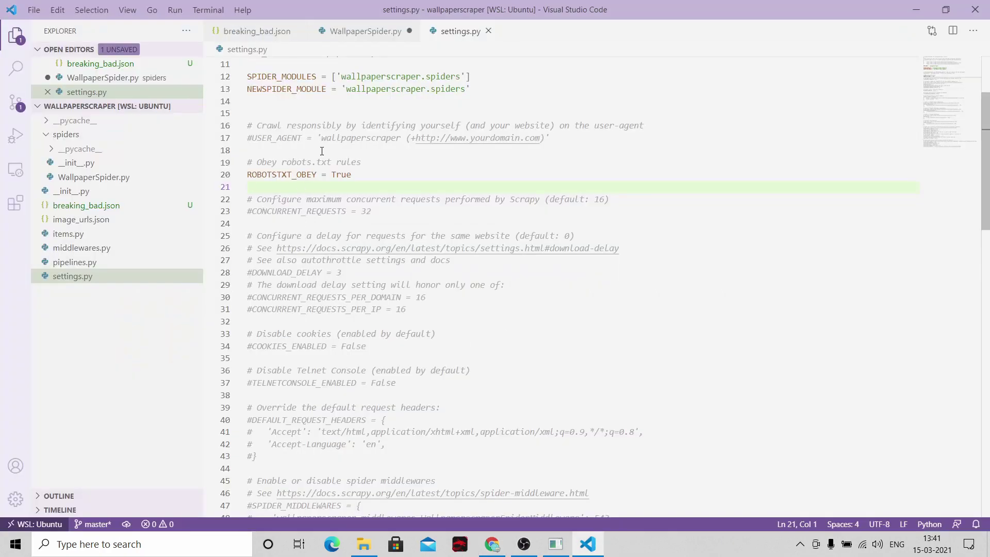
key("alt+Tab")
key("ctrl+t")
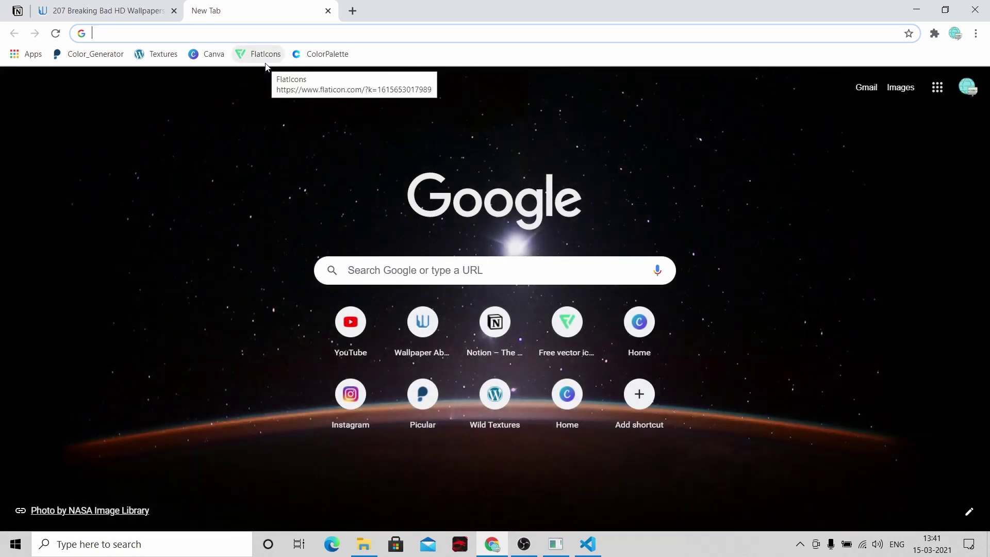
type("download")
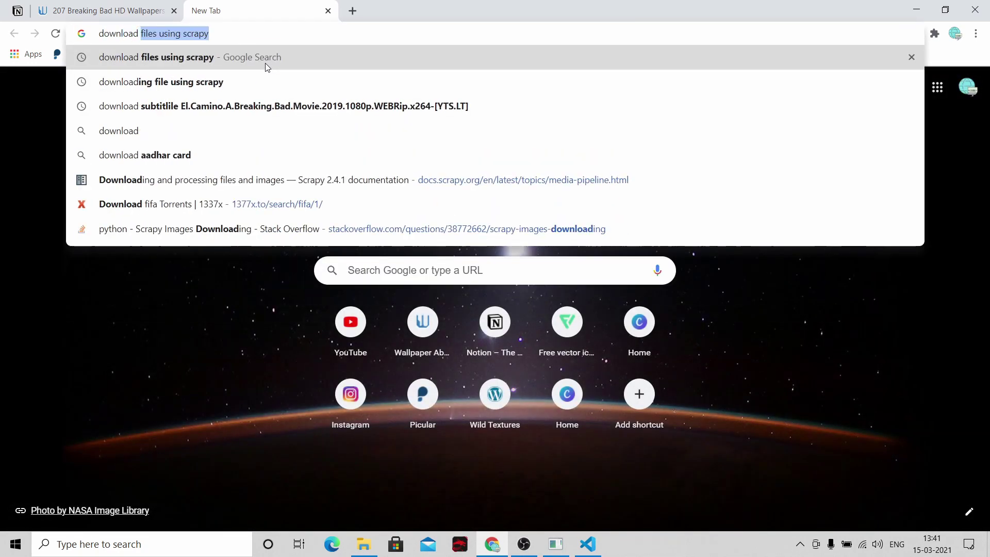
Find the Scrapy media-pipeline docs and paste the ImagesPipeline ITEM_PIPELINES setting into settings.py
key("Return")
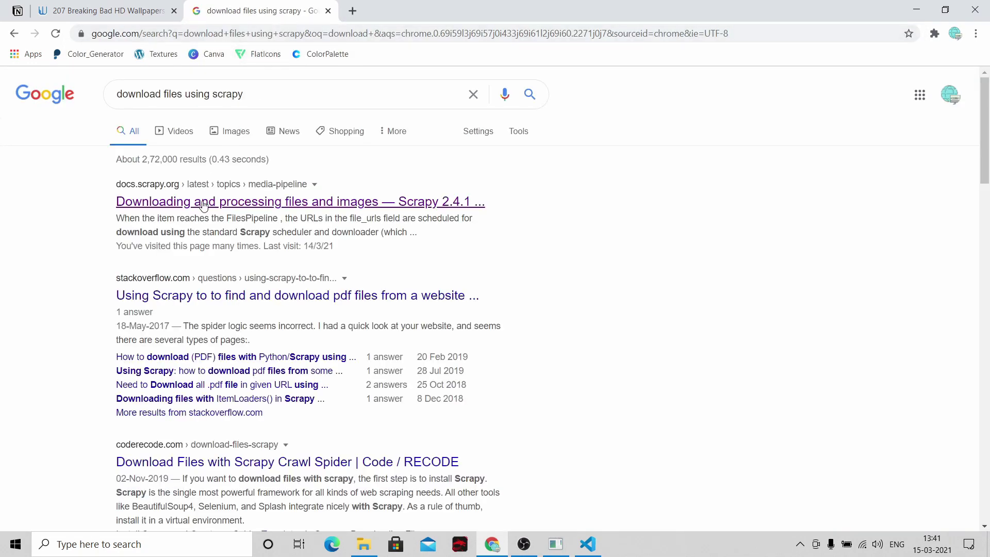
left_click(201, 205)
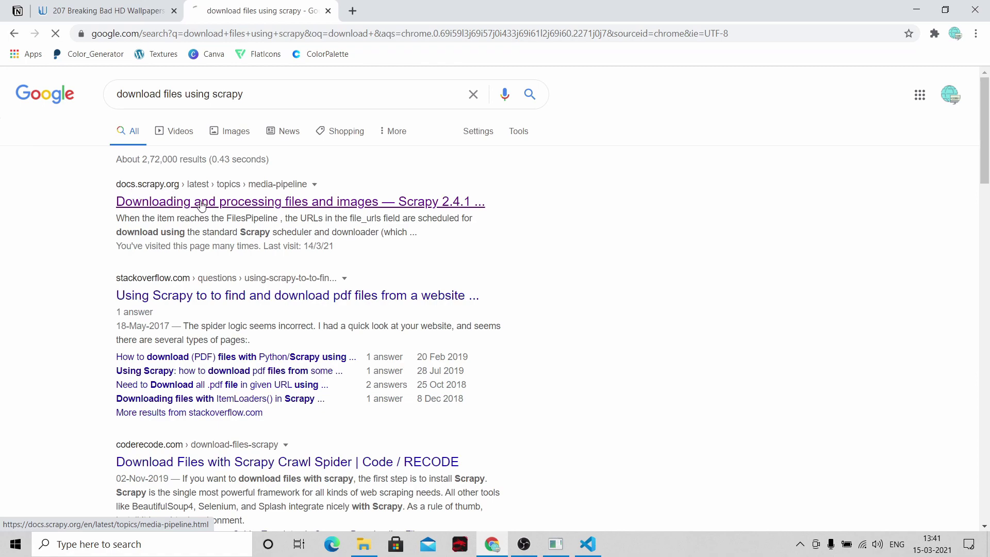
scroll(326, 224, "down", 6)
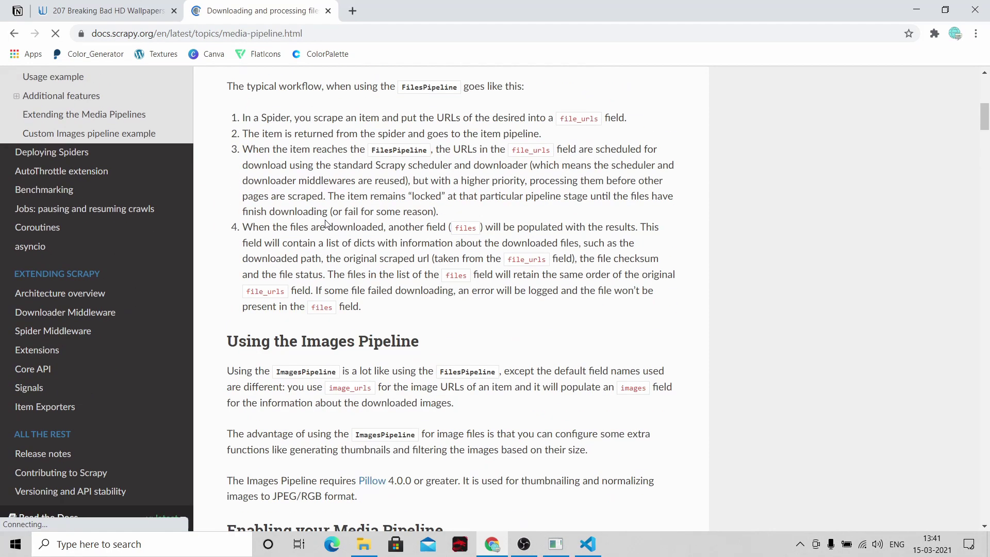
scroll(325, 223, "down", 5)
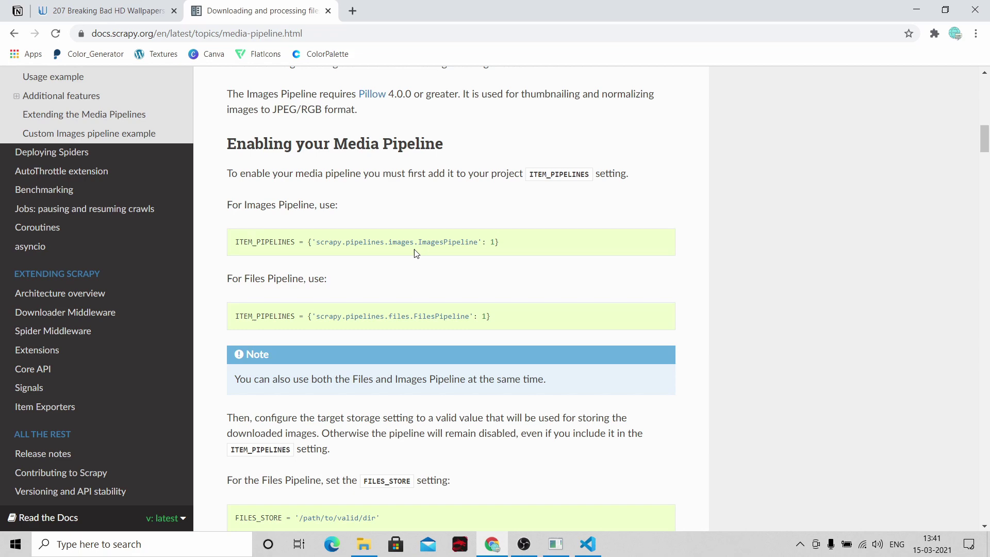
left_click_drag(235, 245, 517, 258)
key("ctrl+c")
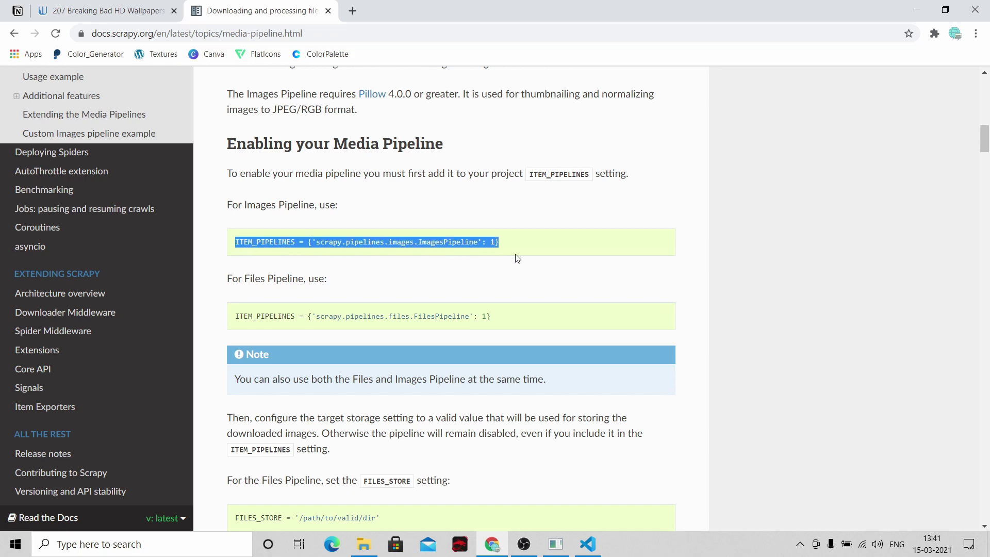
left_click(587, 544)
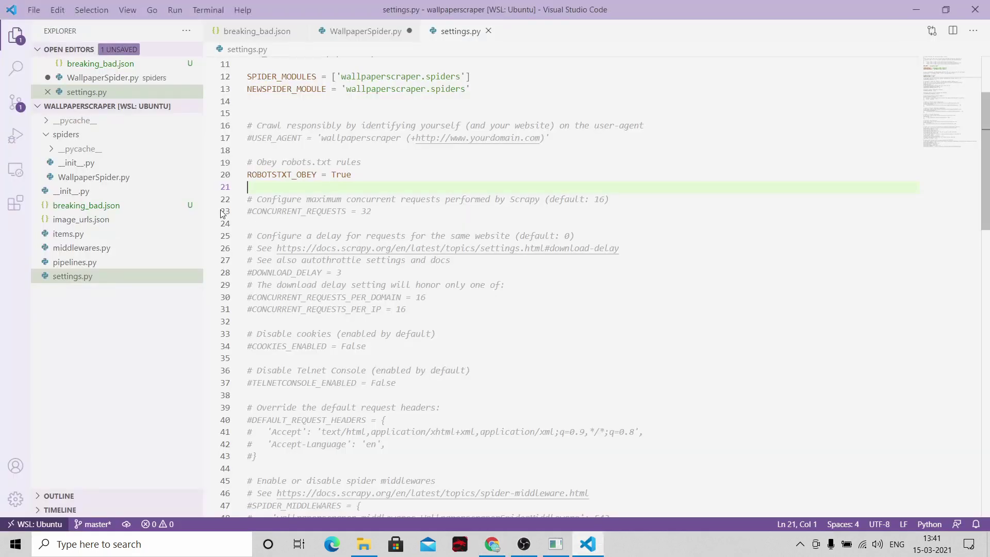
key("ctrl+v")
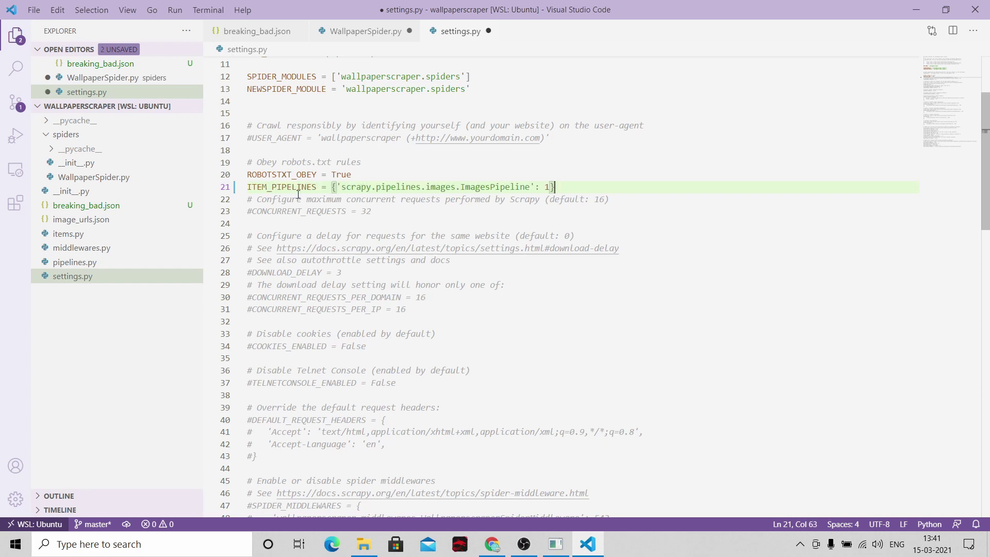
key("Return")
key("Up")
key("Return")
key("Up")
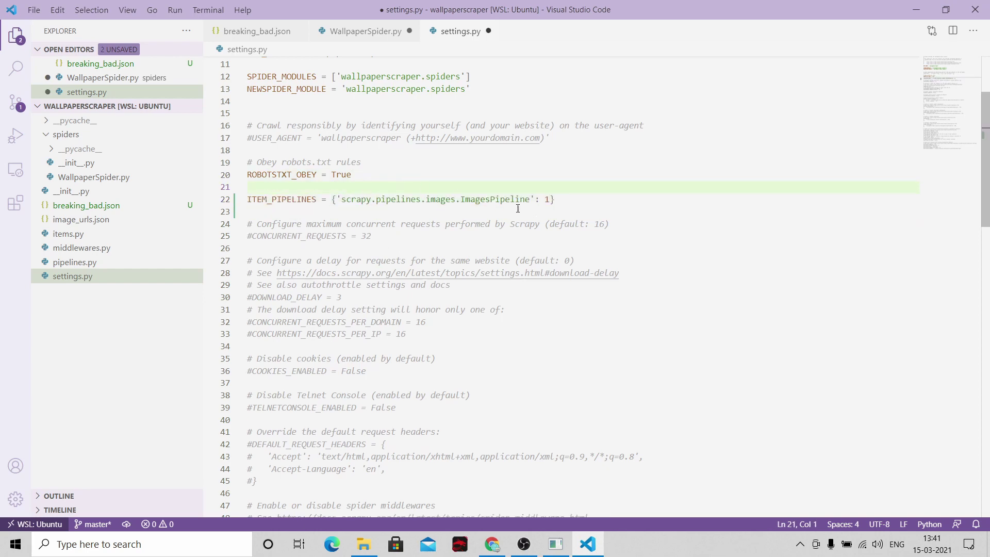
Copy the IMAGES_STORE example line from the Scrapy docs
key("alt+Tab")
scroll(329, 267, "down", 4)
scroll(325, 256, "up", 1)
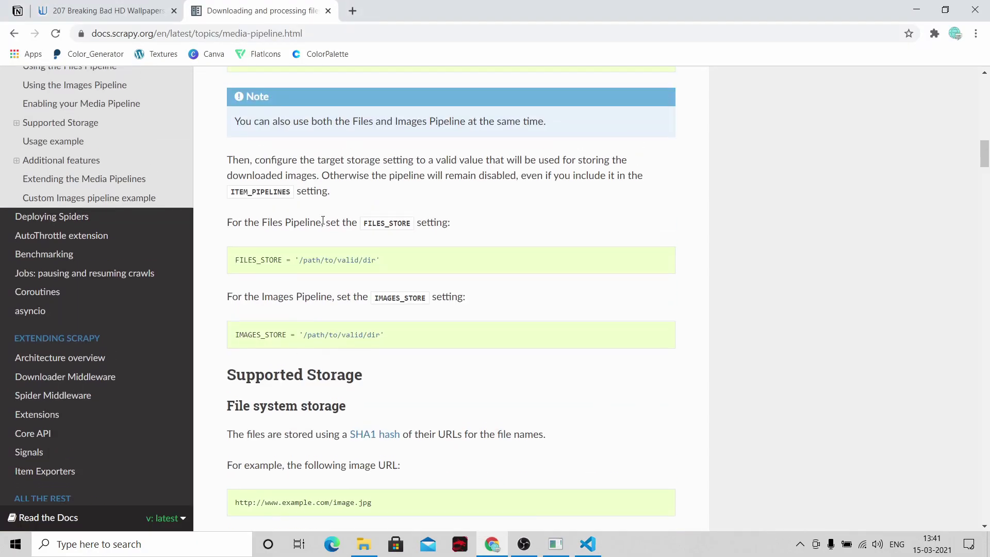
left_click_drag(402, 336, 237, 334)
key("ctrl+c")
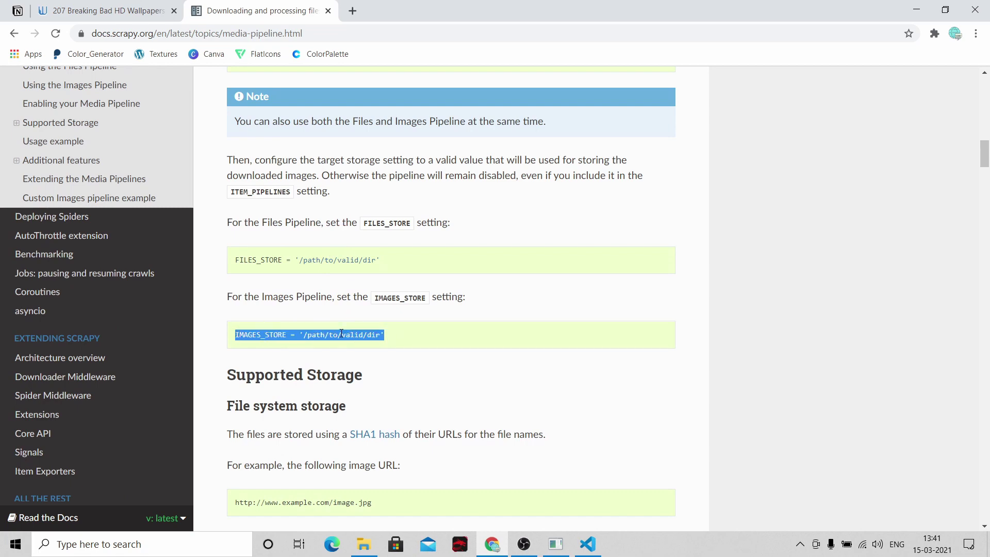
key("alt+Tab")
Paste IMAGES_STORE into settings.py and check the pipeline path against the spider's image_urls key
key("ctrl+v")
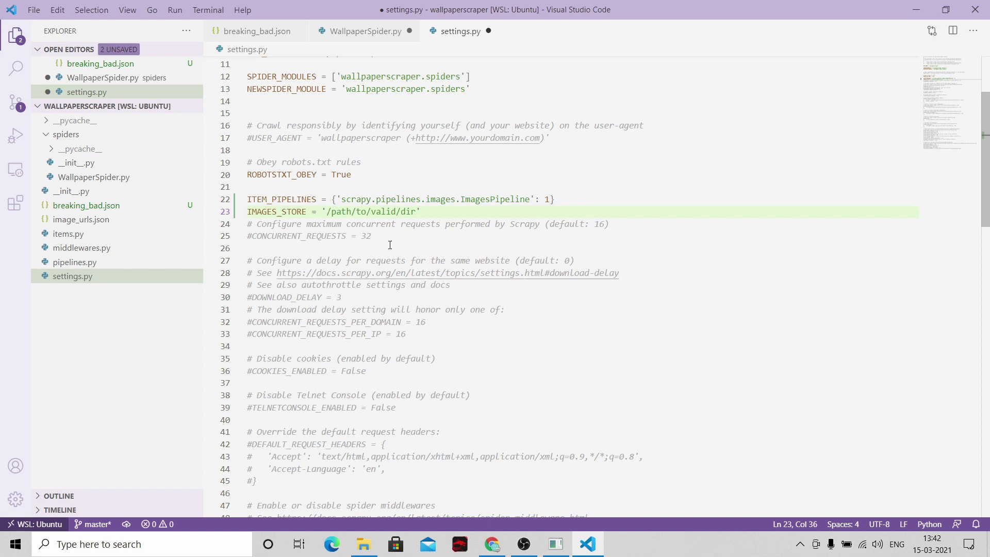
key("Return")
double_click(273, 199)
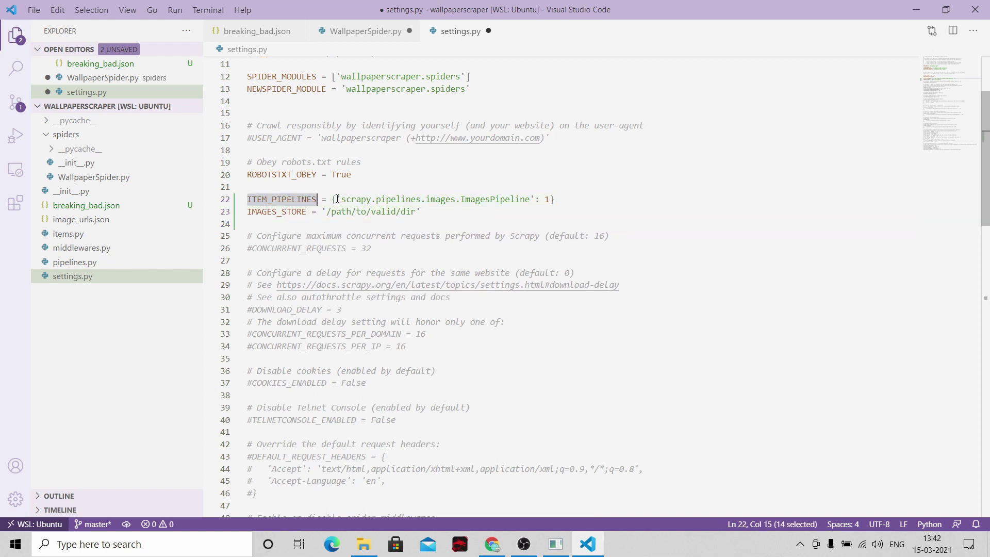
left_click_drag(342, 199, 532, 199)
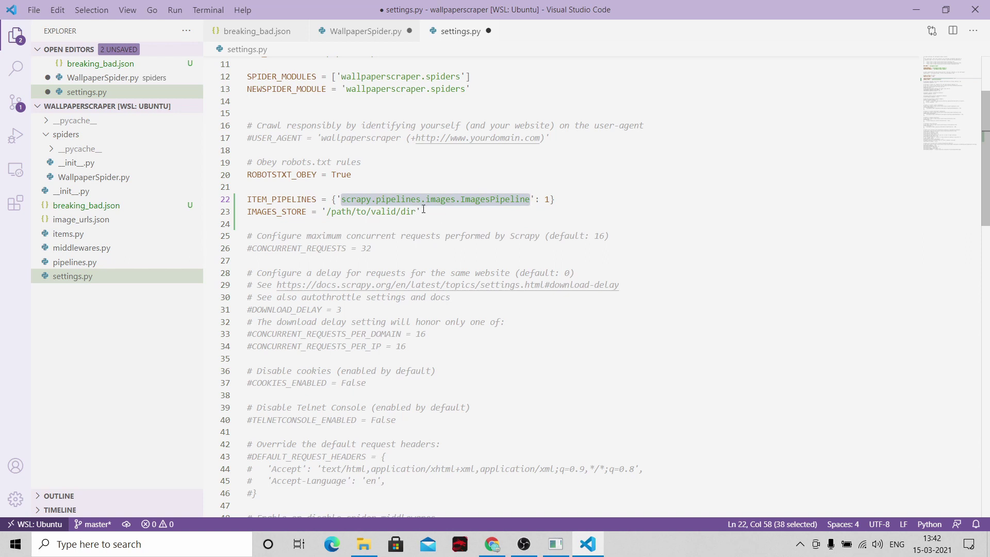
left_click(372, 31)
double_click(331, 316)
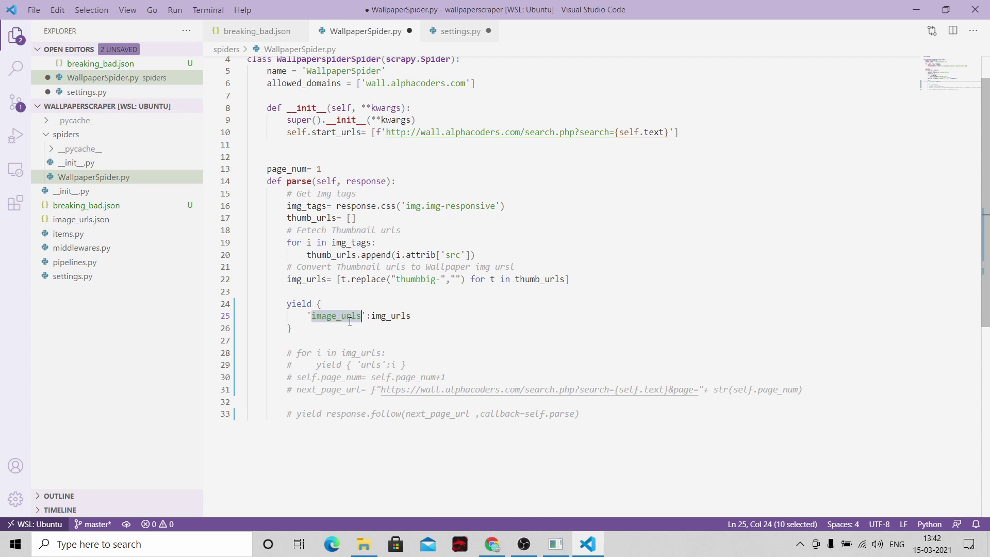
left_click(456, 31)
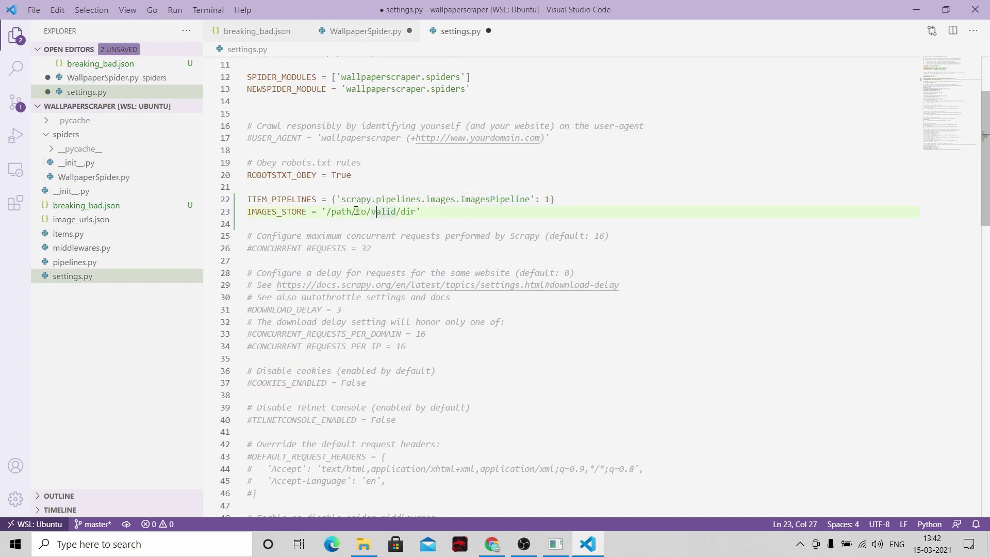
left_click_drag(341, 199, 506, 200)
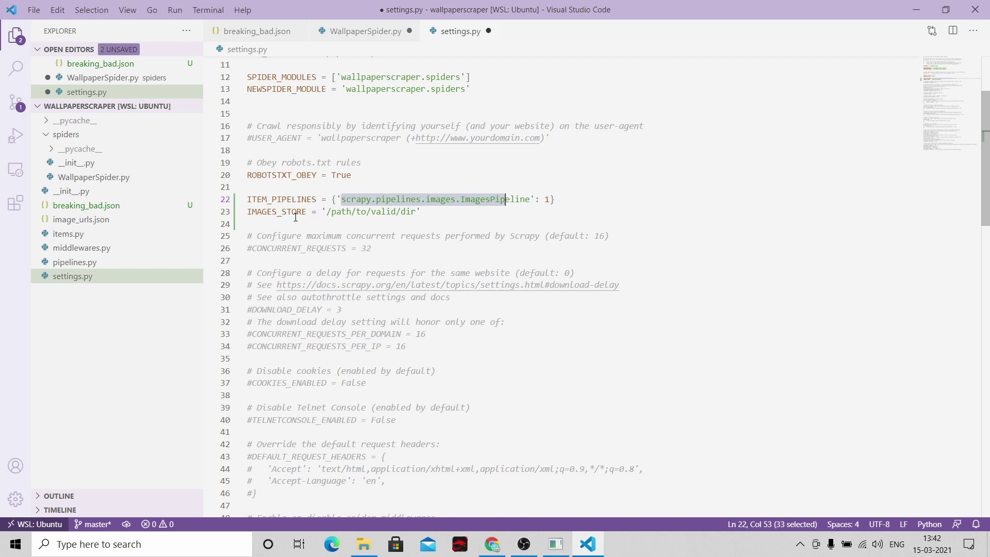
Replace the placeholder IMAGES_STORE path with 'breaking-bad'
left_click_drag(328, 211, 411, 213)
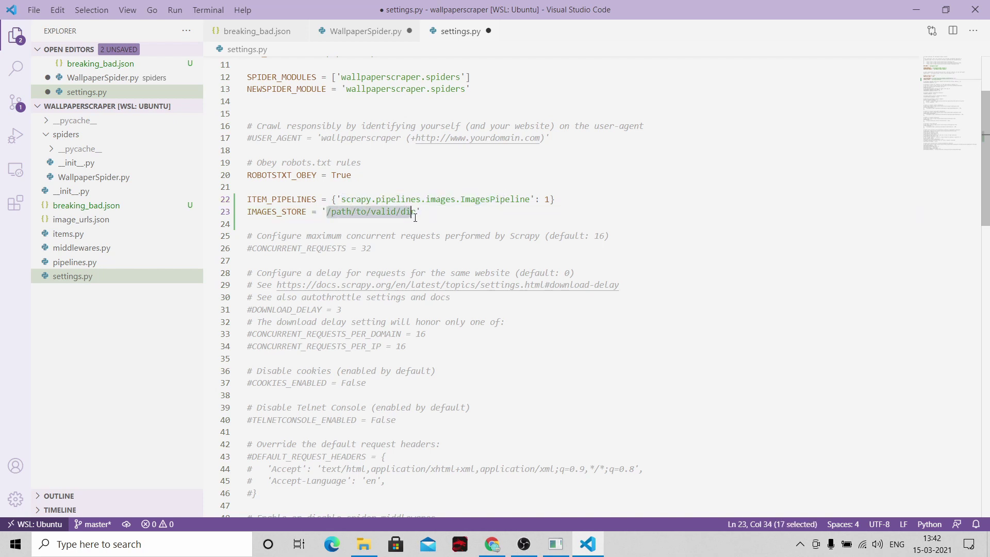
key("shift+End")
key("BackSpace")
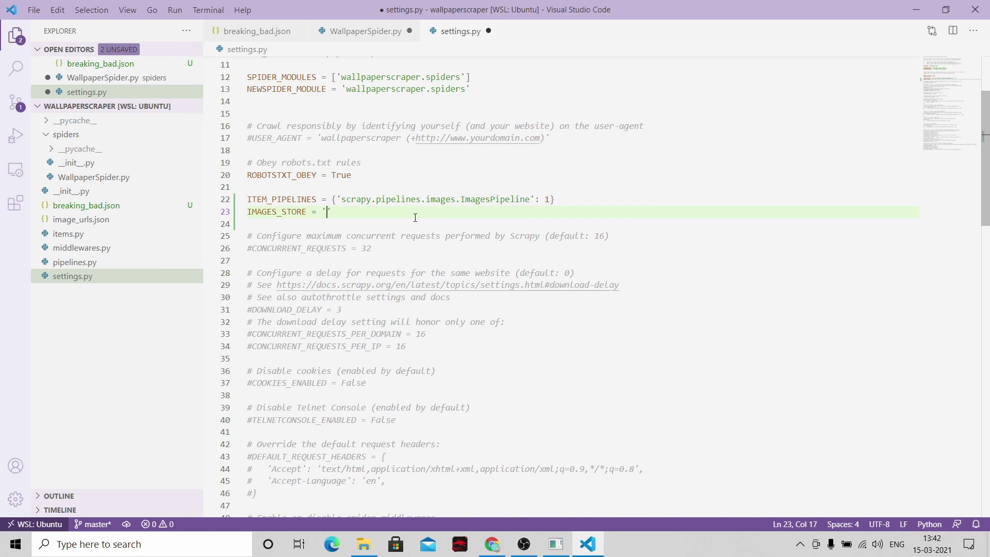
type("breaking-bad")
key("Up")
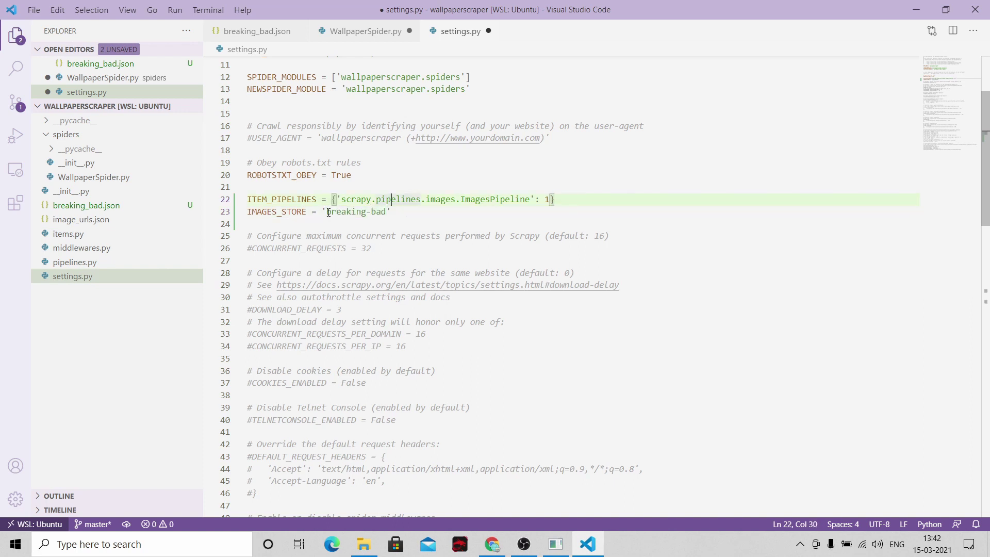
left_click_drag(326, 211, 387, 211)
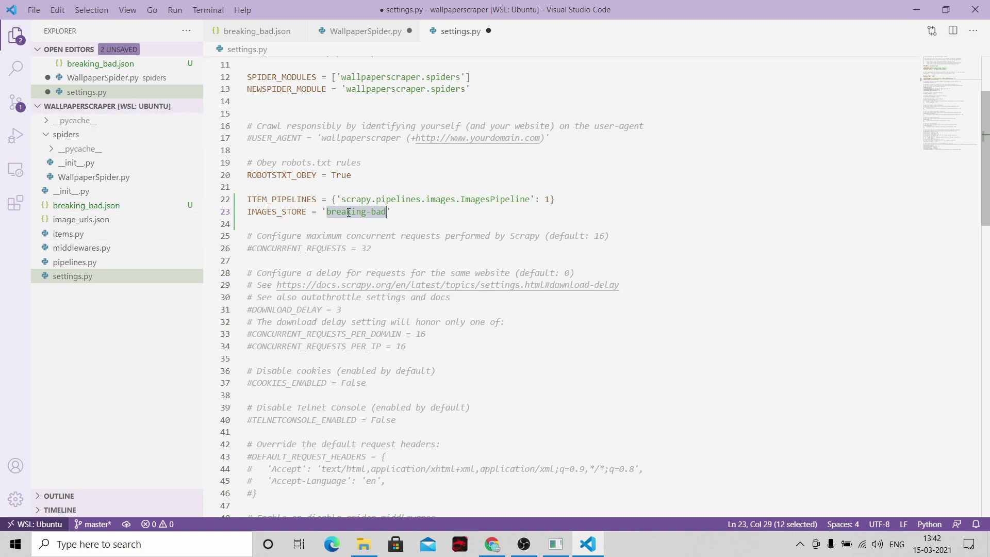
Save settings.py and WallpaperSpider.py
key("ctrl+s")
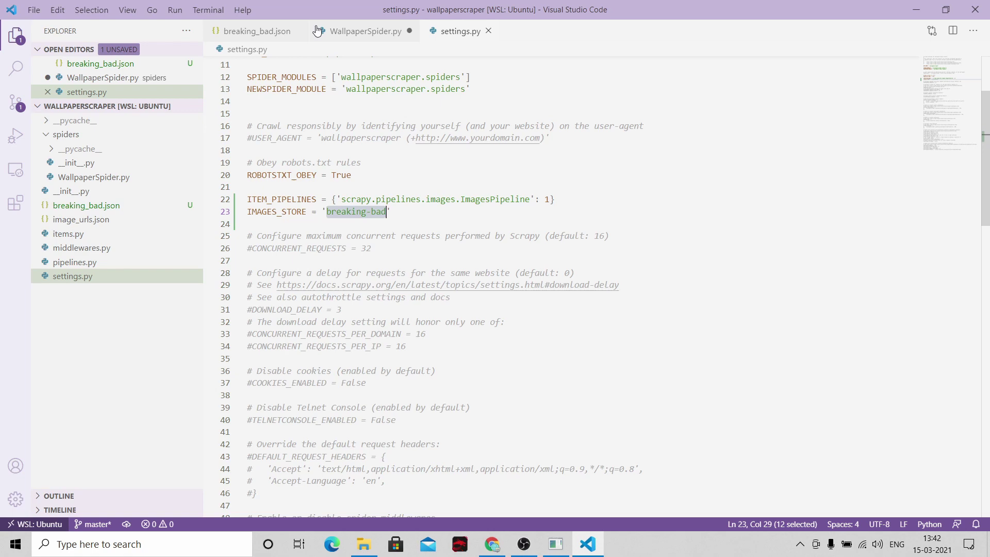
left_click(258, 31)
left_click(356, 31)
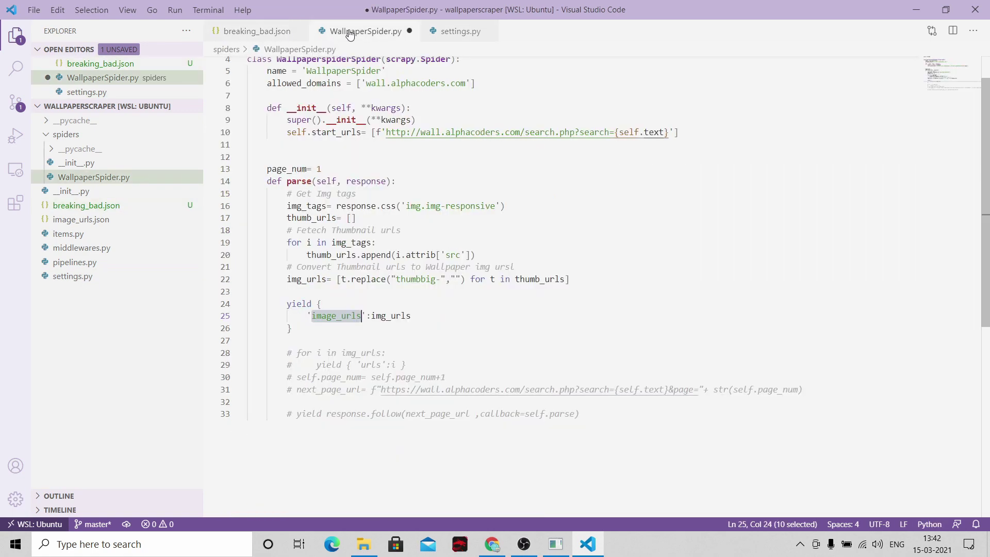
left_click(396, 267)
left_click(391, 316)
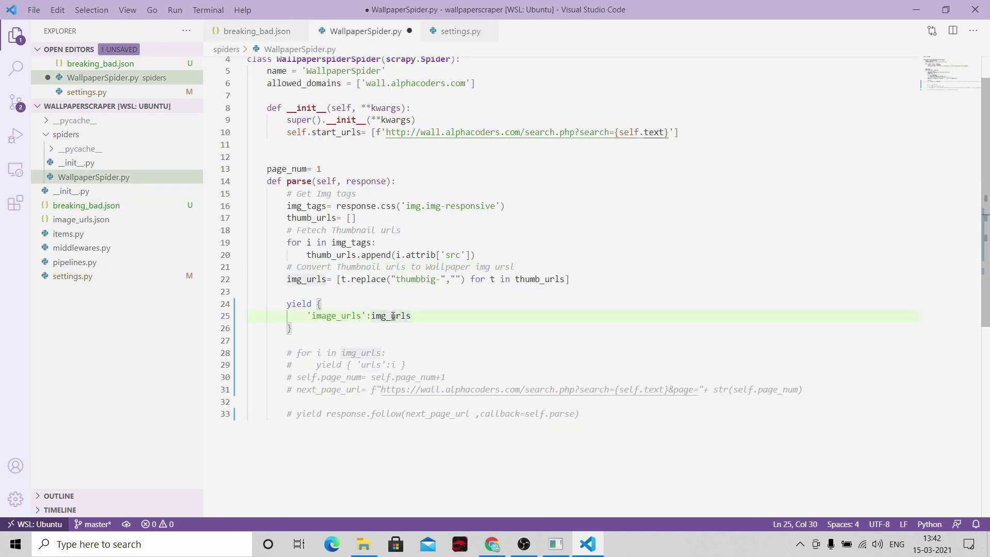
key("ctrl+s")
Clear the terminal, pip install pillow (8.1.2), then clear it again
left_click(555, 544)
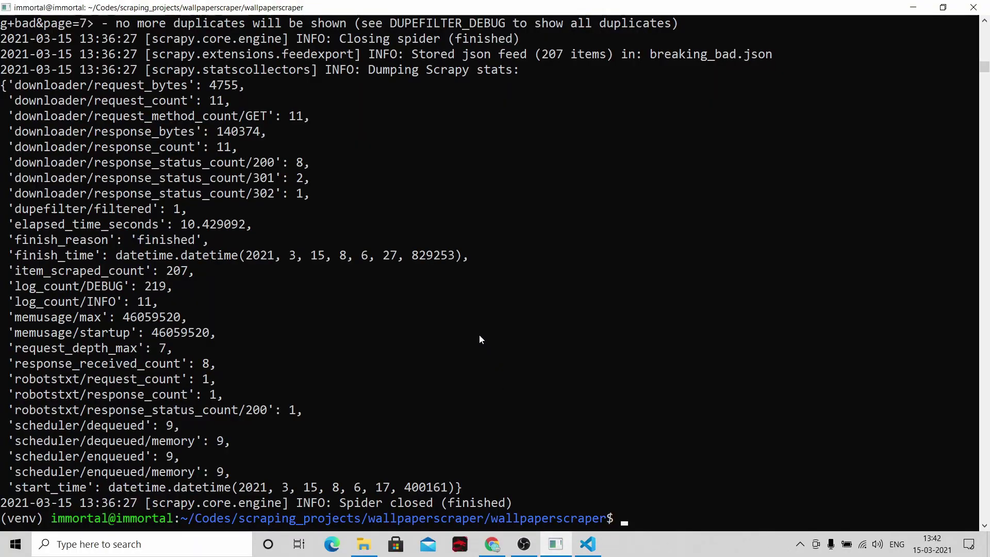
type("clear")
key("Return")
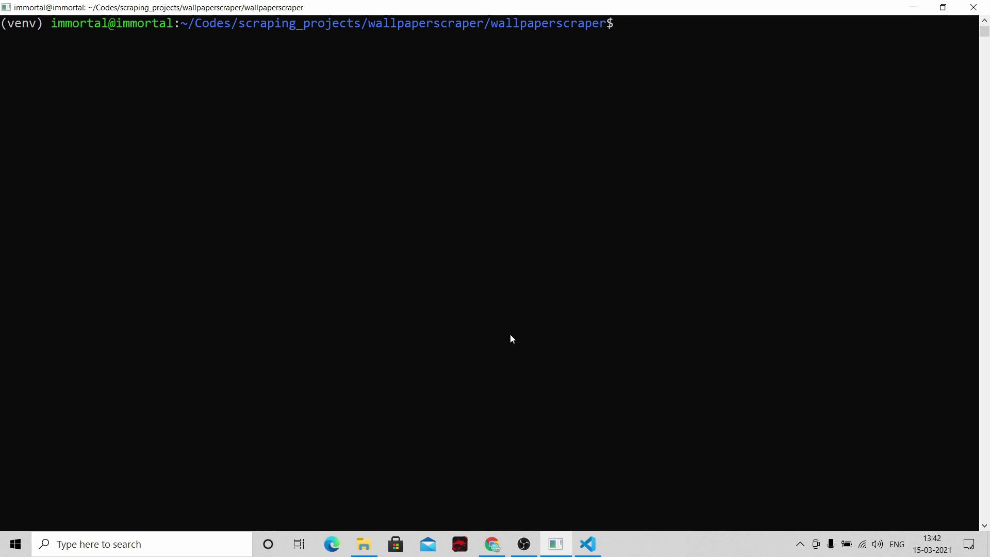
type("pip instal")
type("l Pil")
key("BackSpace")
key("BackSpace")
key("BackSpace")
type("pil")
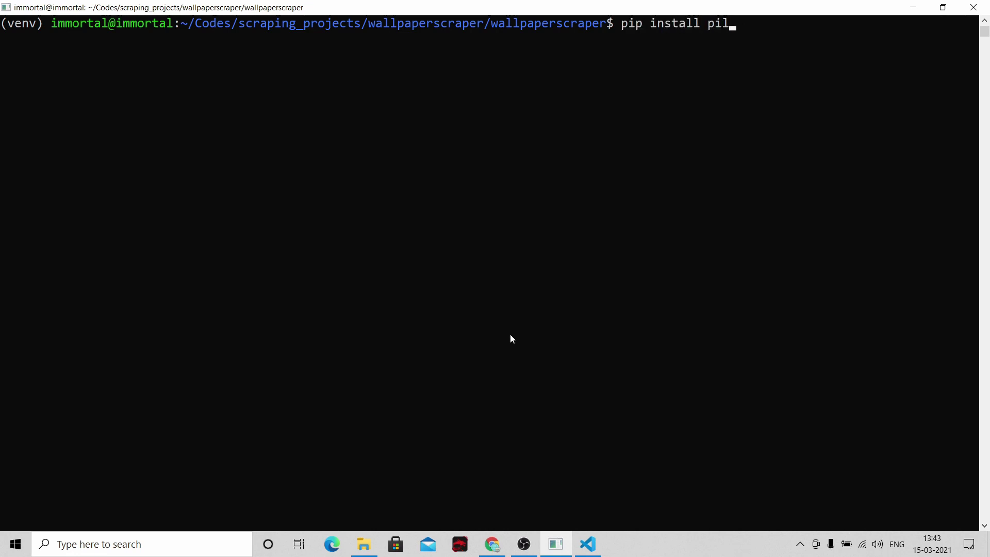
type("low")
key("Return")
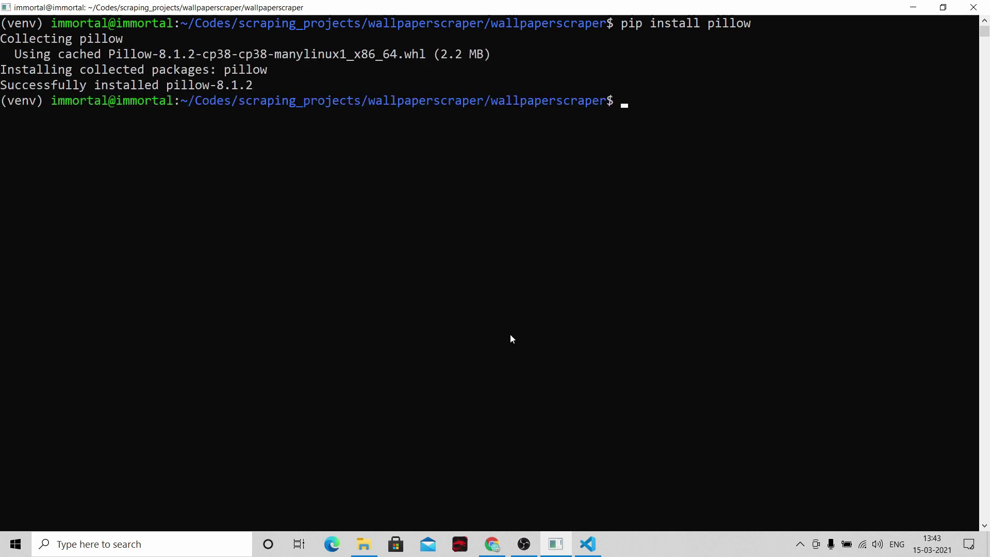
type("clear")
key("Return")
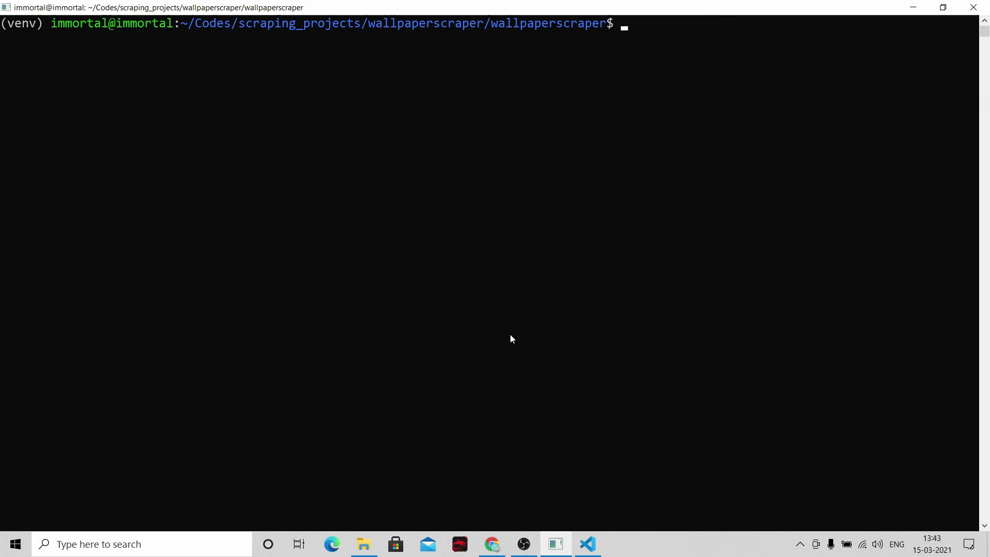
key("alt+Tab")
key("alt+Tab")
Rerun the recalled breaking bad crawl without the -O breaking_bad.json option
key("Up")
key("Up")
key("Up")
key("BackSpace")
key("BackSpace")
key("BackSpace")
key("BackSpace")
key("BackSpace")
key("BackSpace")
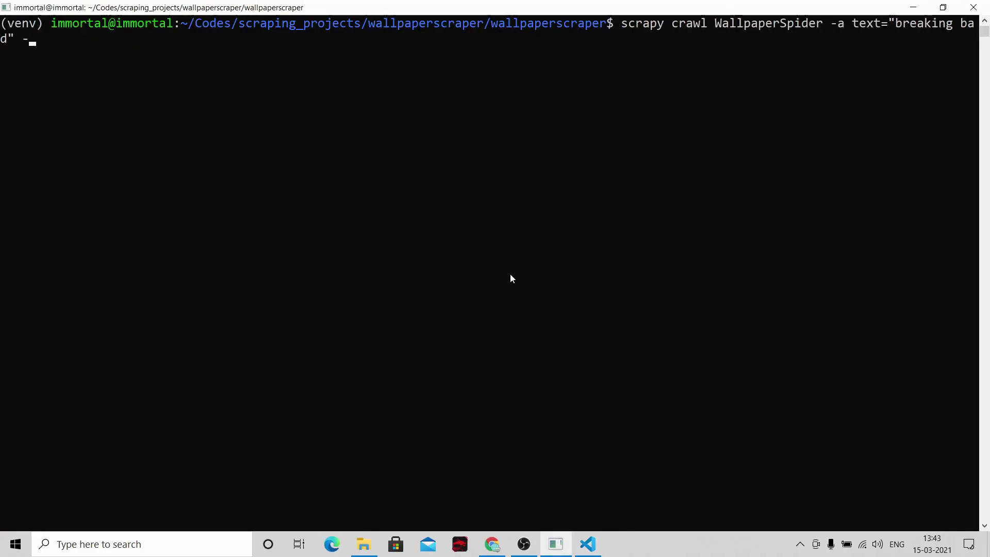
key("BackSpace")
key("Return")
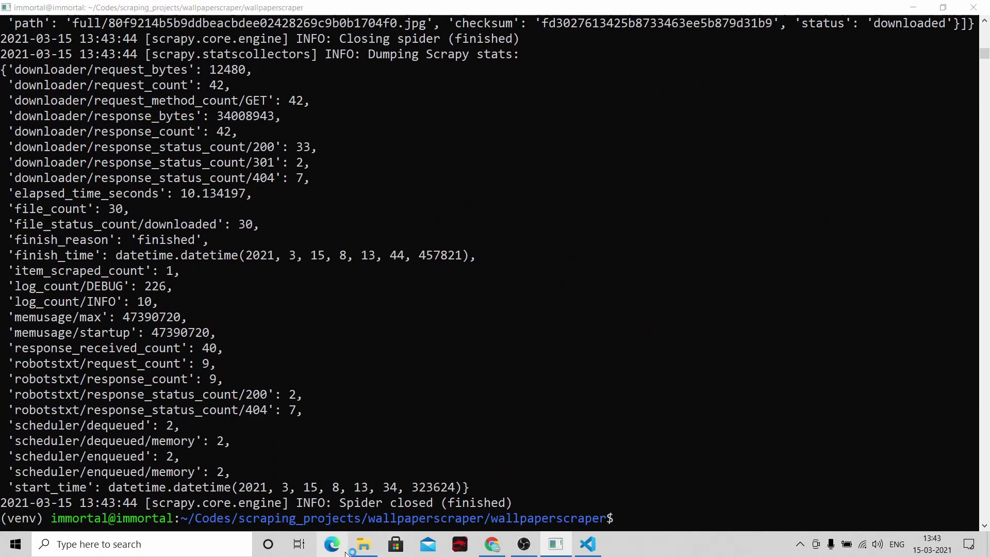
In File Explorer, browse to home > Codes > scraping_projects > wallpaperscraper > wallpaperscraper
left_click(363, 545)
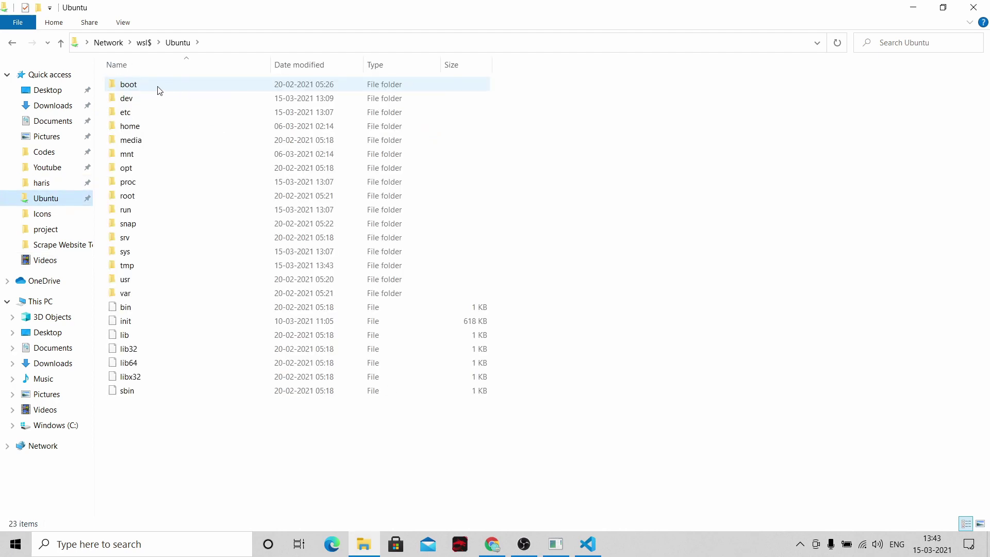
left_click(161, 280)
double_click(161, 280)
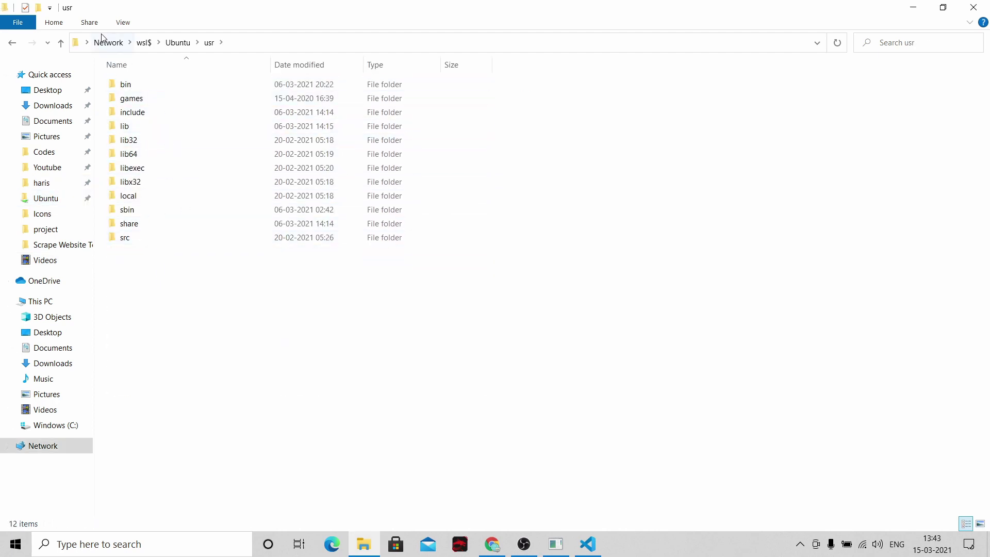
left_click(175, 44)
double_click(154, 126)
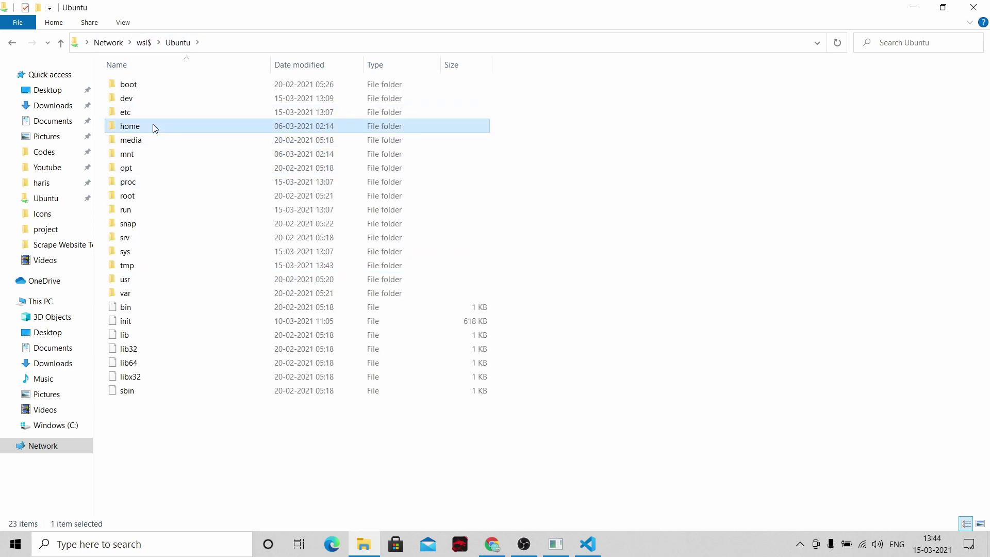
double_click(169, 86)
double_click(166, 131)
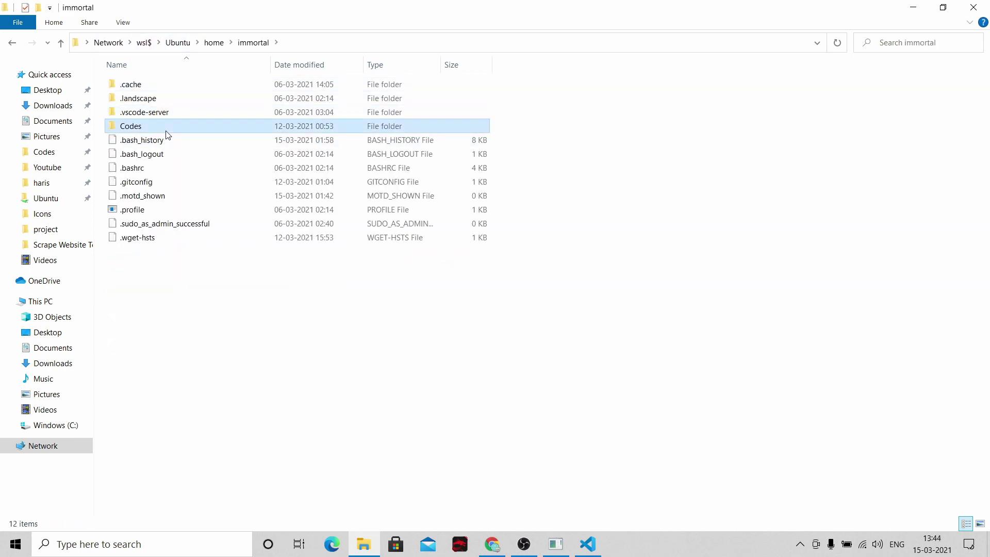
double_click(174, 85)
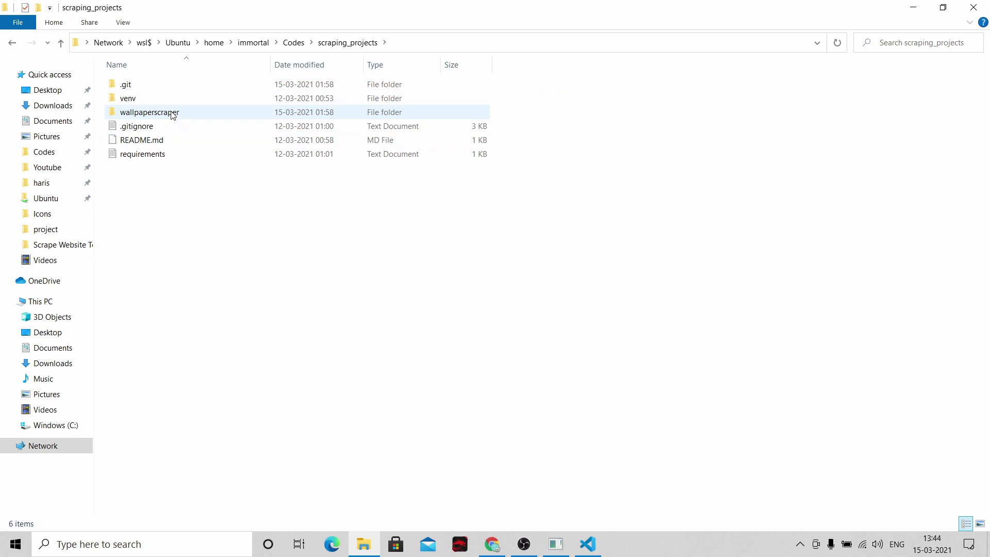
double_click(172, 112)
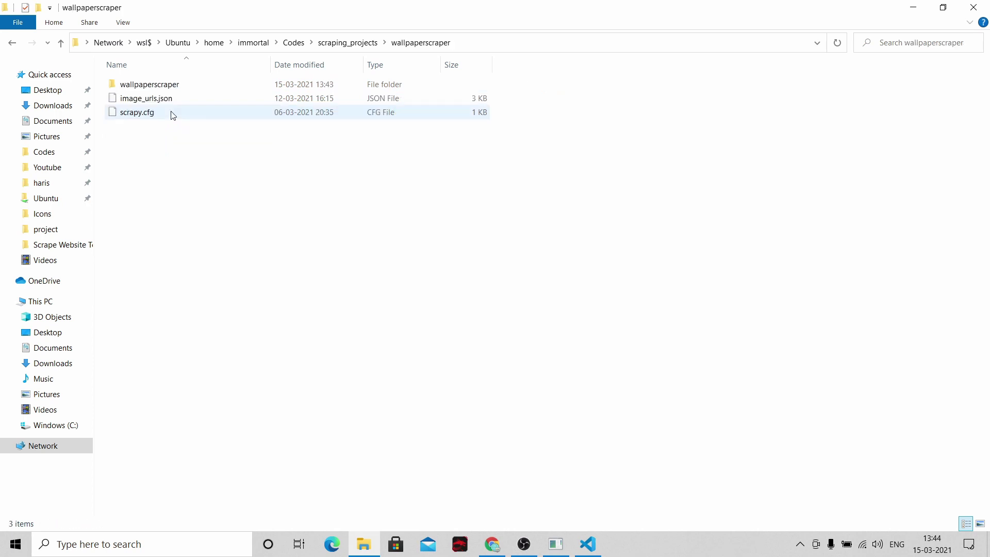
double_click(142, 87)
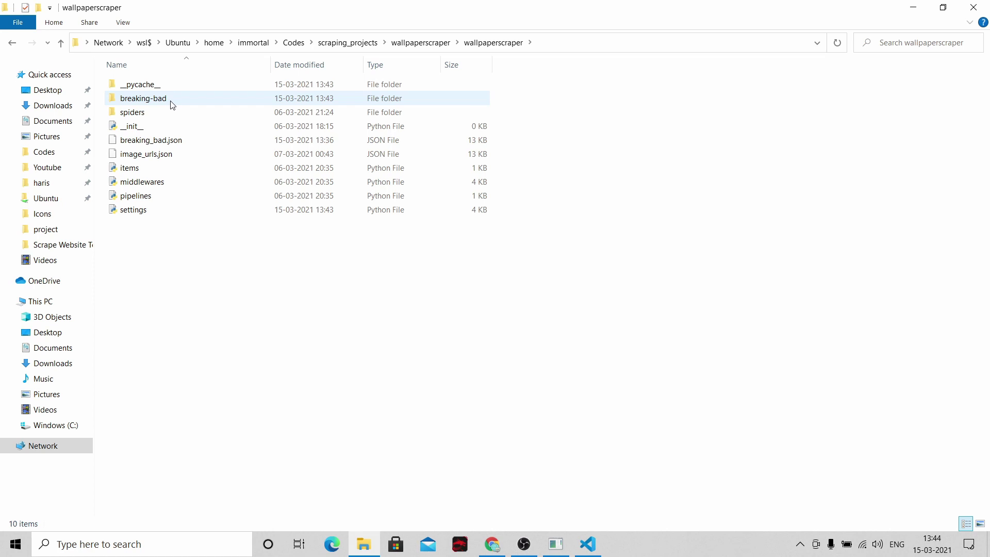
Open breaking-bad/full to list the 30 downloaded JPG wallpapers
double_click(171, 104)
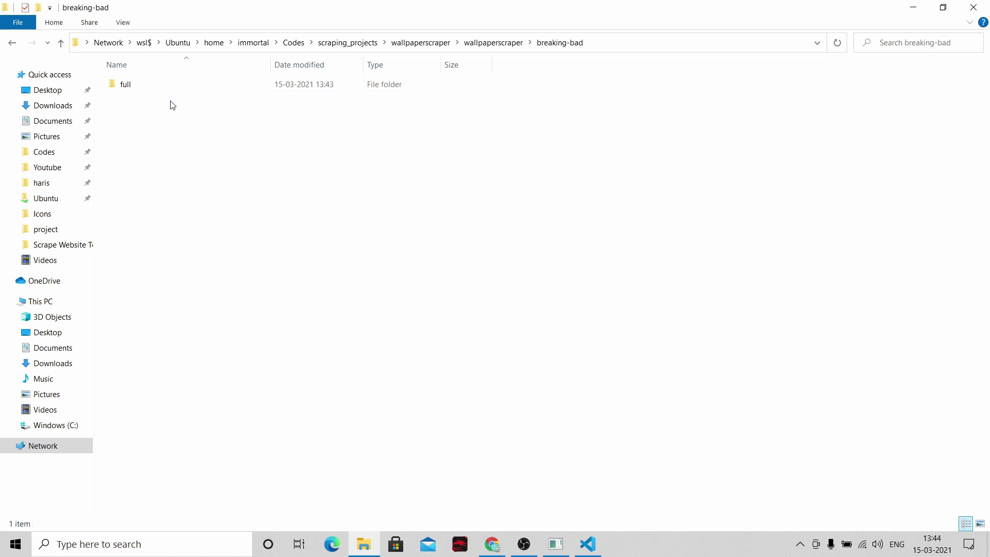
left_click(121, 87)
left_click(11, 45)
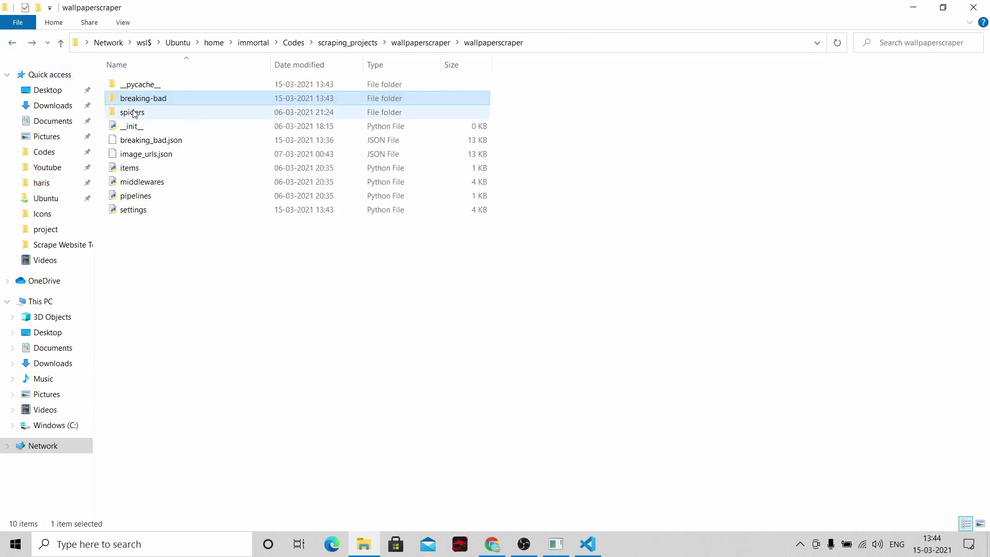
double_click(140, 102)
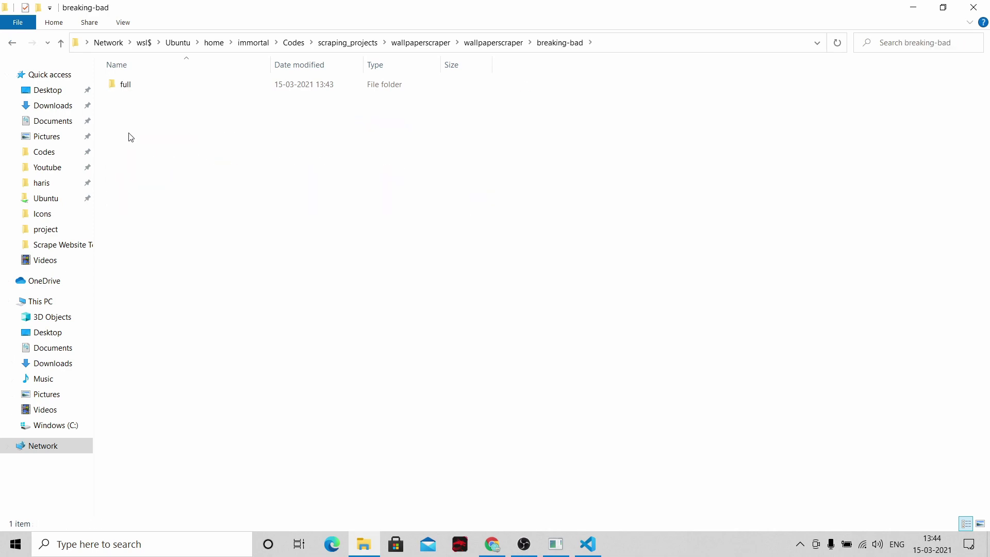
double_click(130, 85)
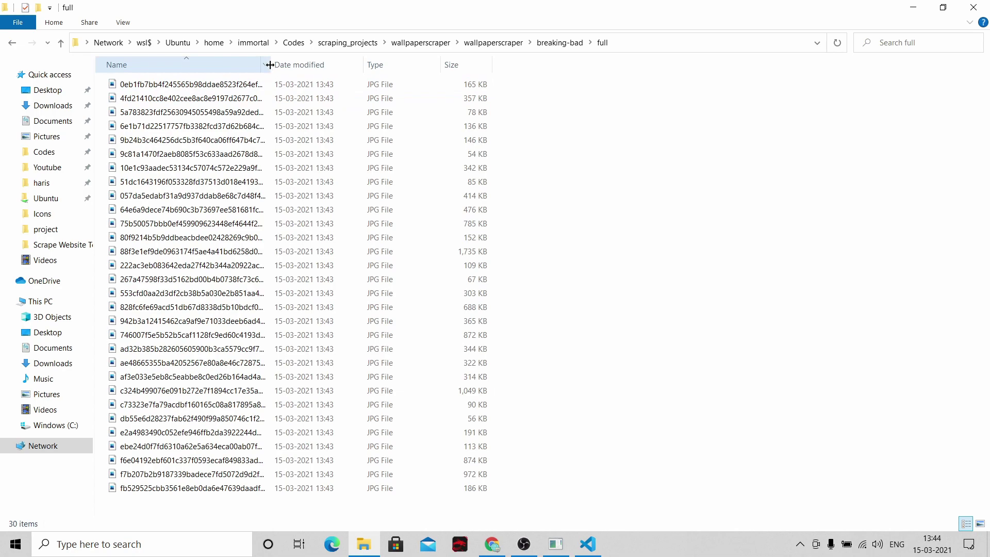
Widen the Name column to show full filenames, then select and deselect all 30 JPGs
left_click_drag(269, 65, 533, 65)
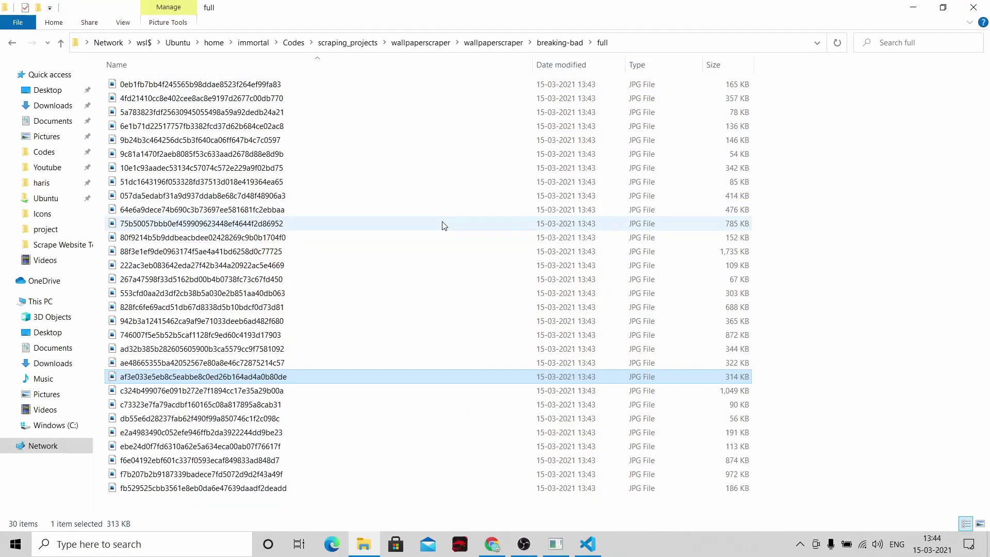
key("ctrl+a")
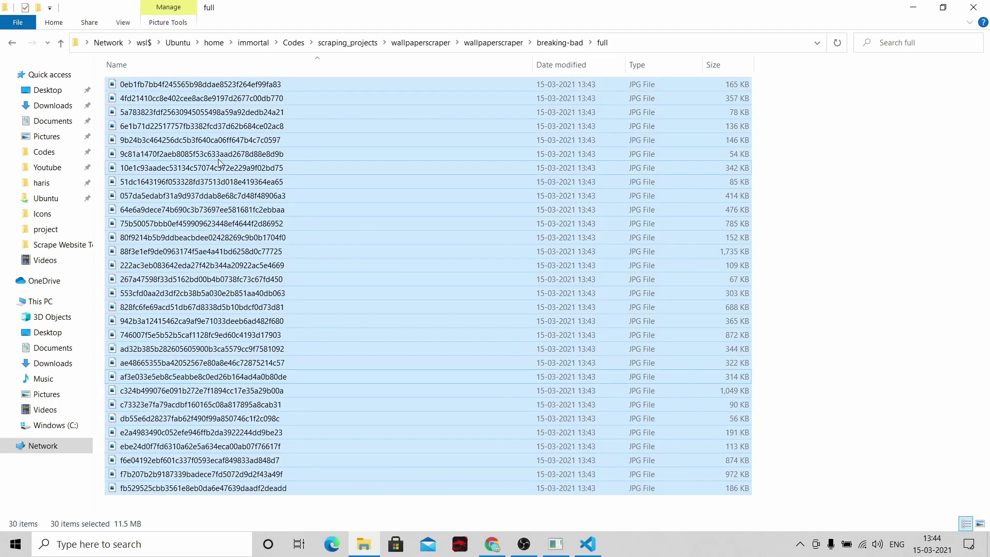
left_click(224, 499)
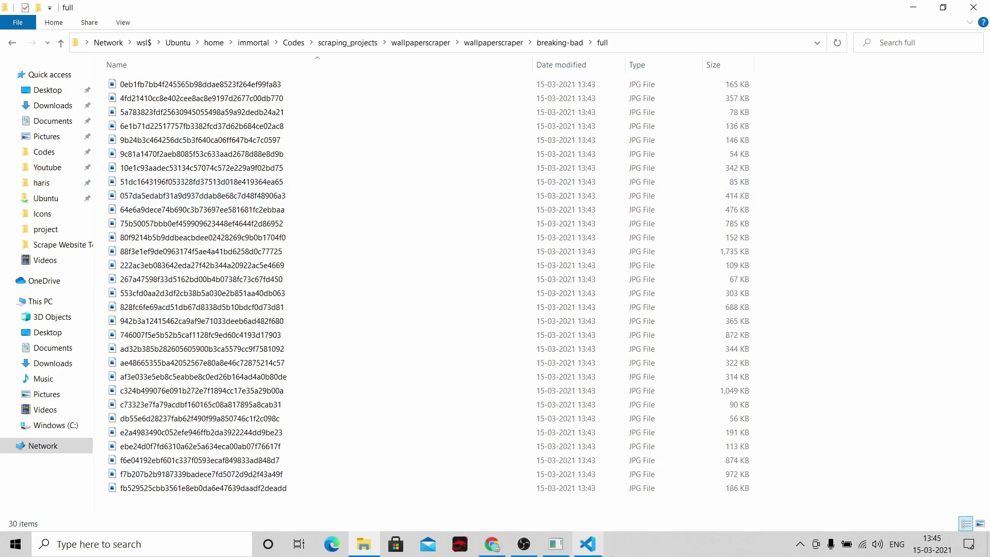
Return to VS Code, review settings.py, then show WallpaperSpider.py's image_urls parse method
left_click(588, 544)
left_click(375, 249)
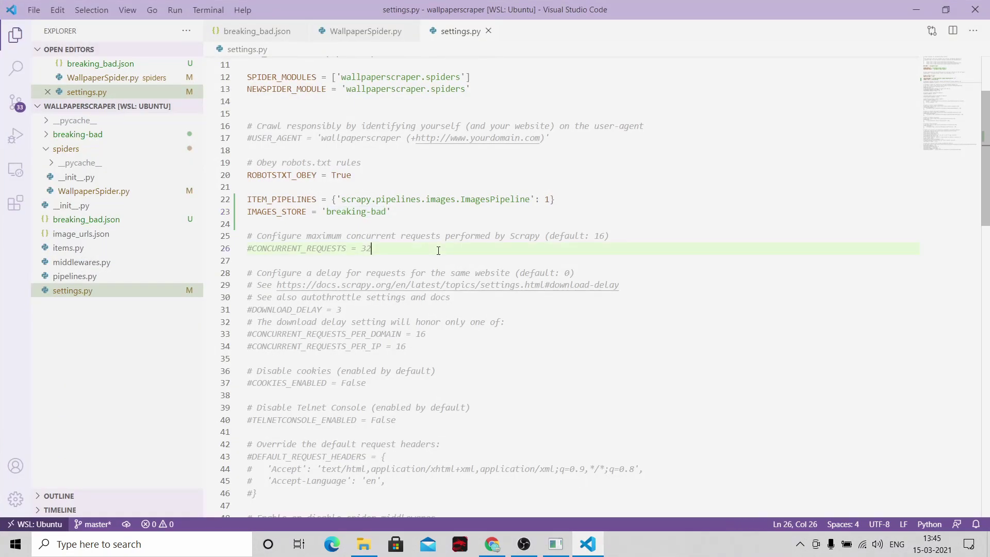
scroll(438, 250, "up", 4)
scroll(438, 250, "down", 3)
scroll(382, 308, "up", 3)
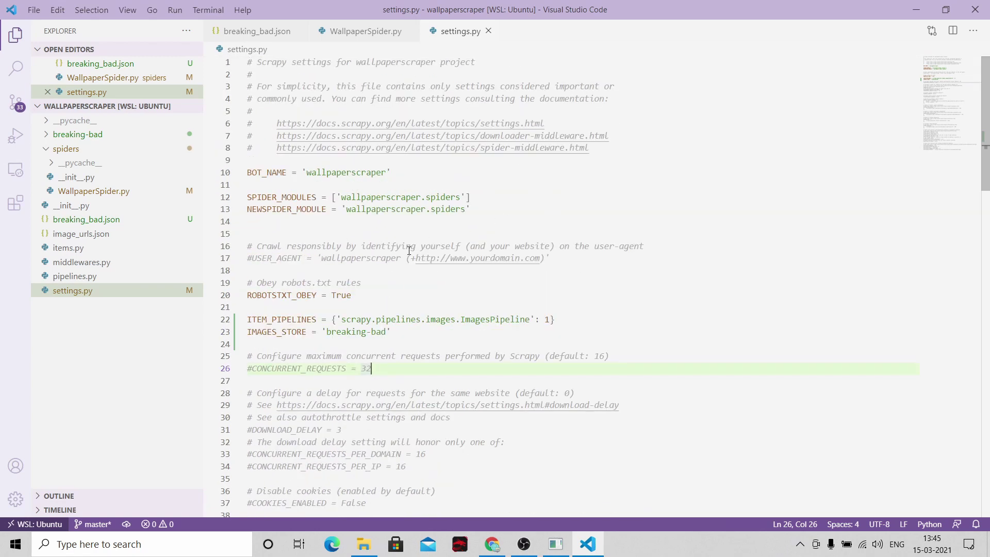
scroll(408, 250, "down", 4)
left_click(372, 31)
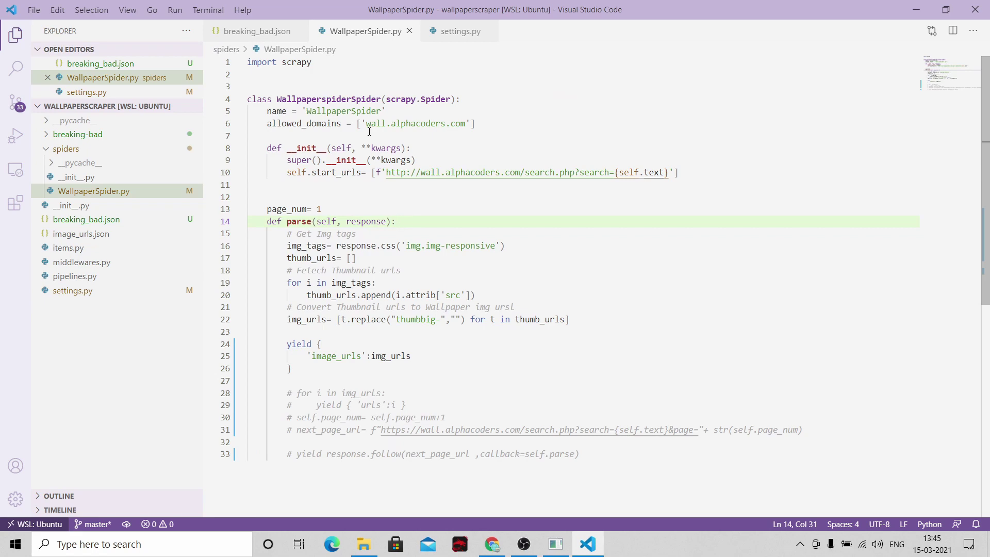
scroll(393, 181, "down", 1)
scroll(345, 287, "down", 2)
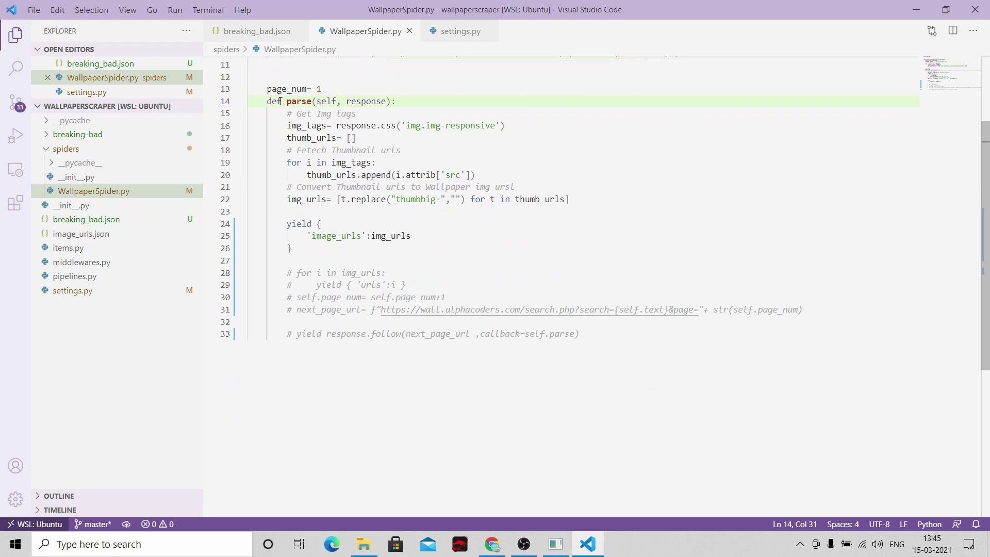
scroll(280, 101, "up", 3)
scroll(351, 309, "down", 2)
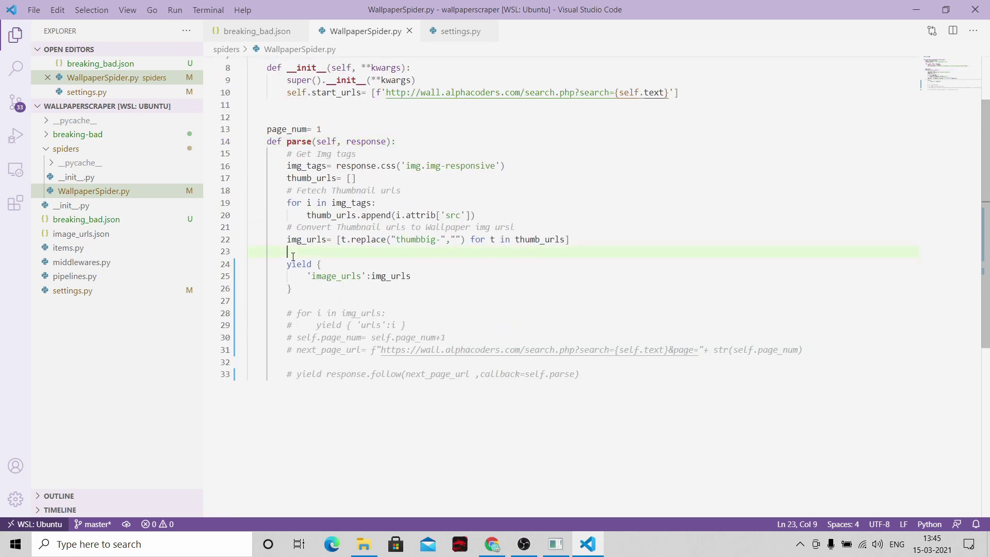
left_click_drag(294, 253, 310, 299)
left_click(363, 285)
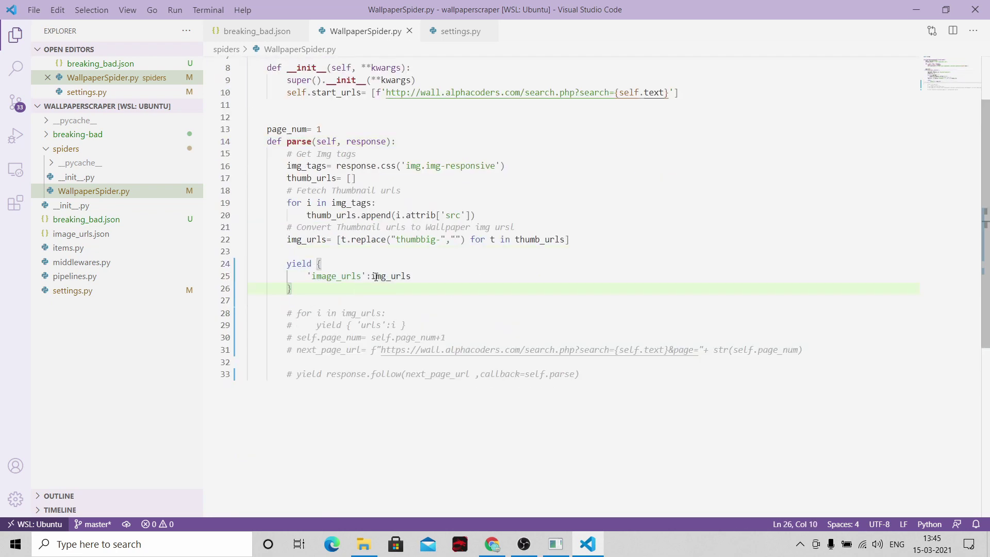
left_click_drag(317, 264, 317, 291)
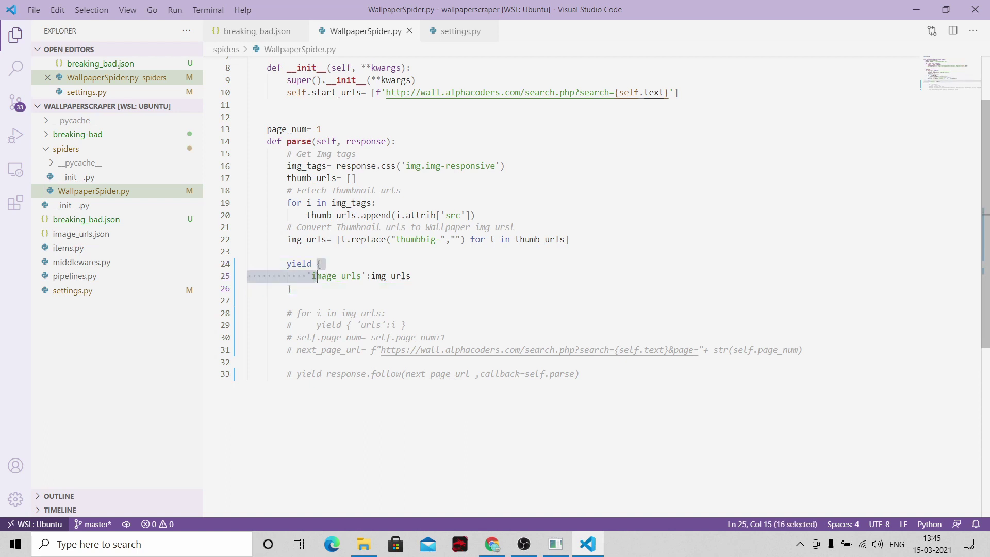
left_click(323, 289)
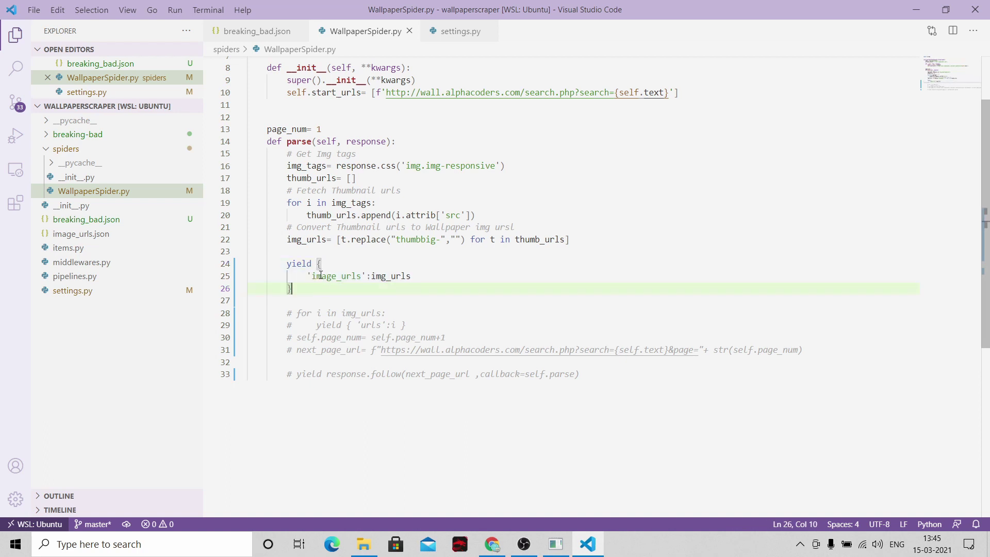
double_click(342, 277)
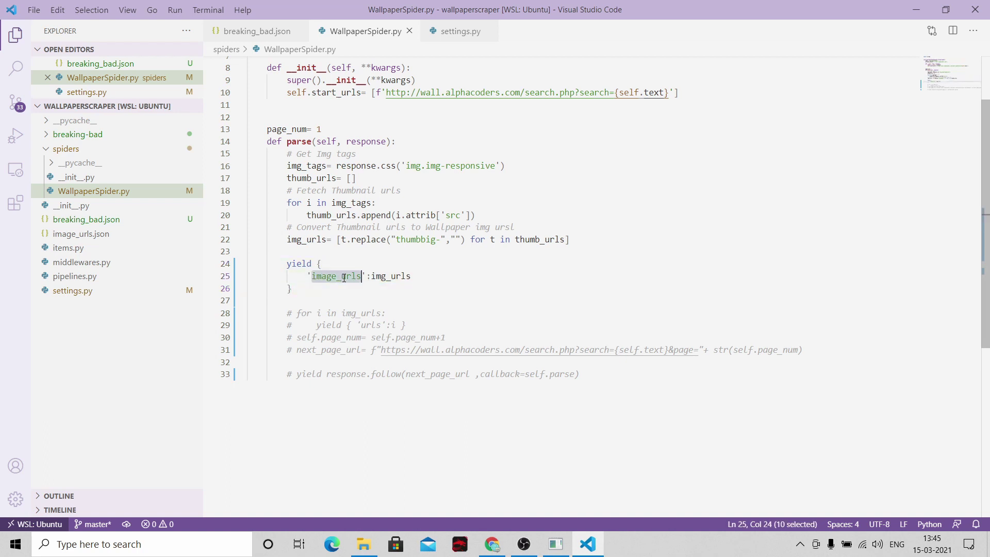
left_click(455, 31)
scroll(342, 187, "up", 2)
scroll(343, 187, "up", 2)
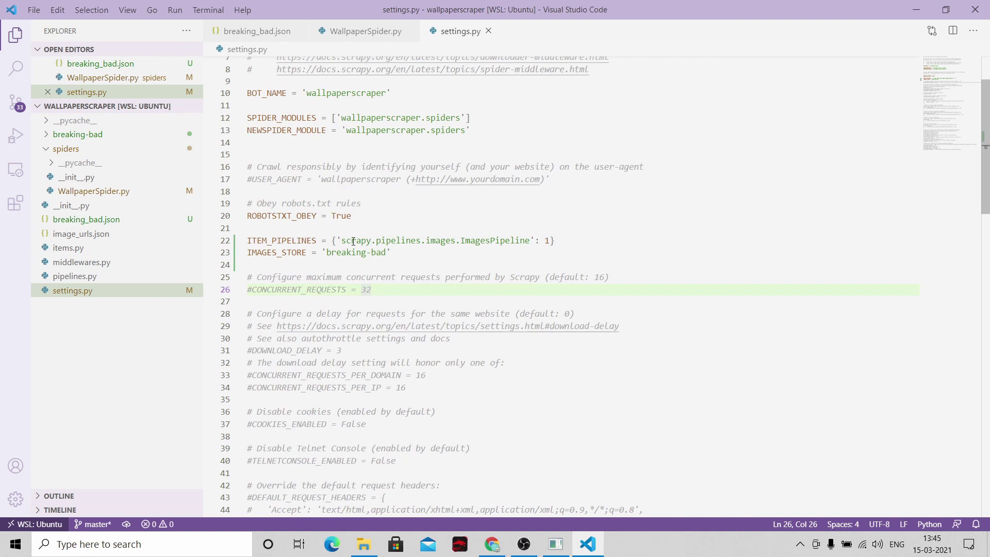
left_click_drag(342, 241, 530, 240)
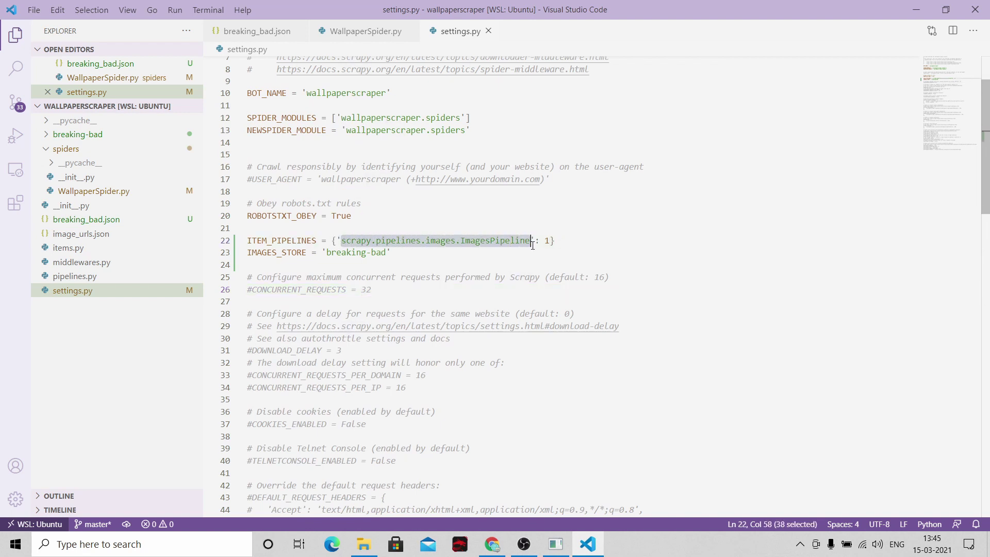
left_click(354, 30)
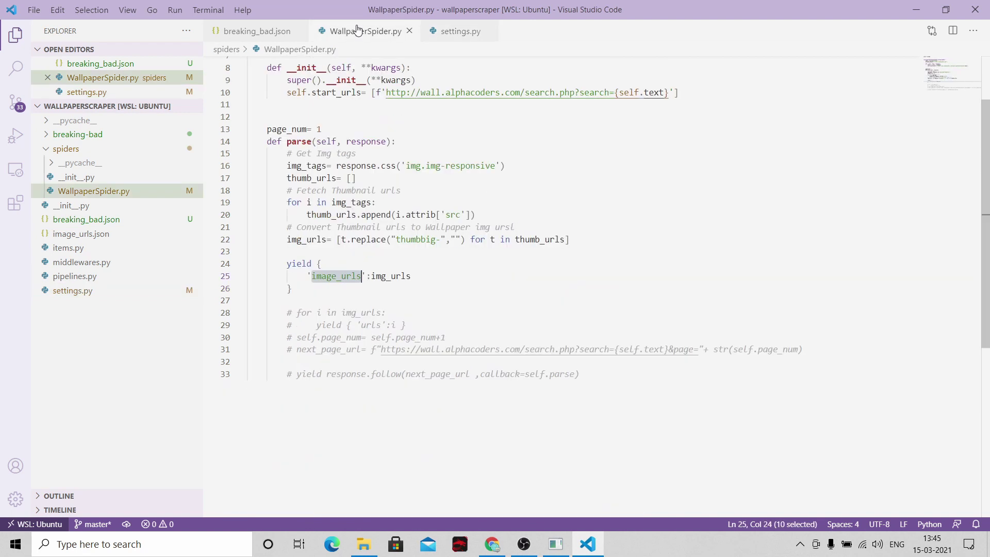
double_click(330, 277)
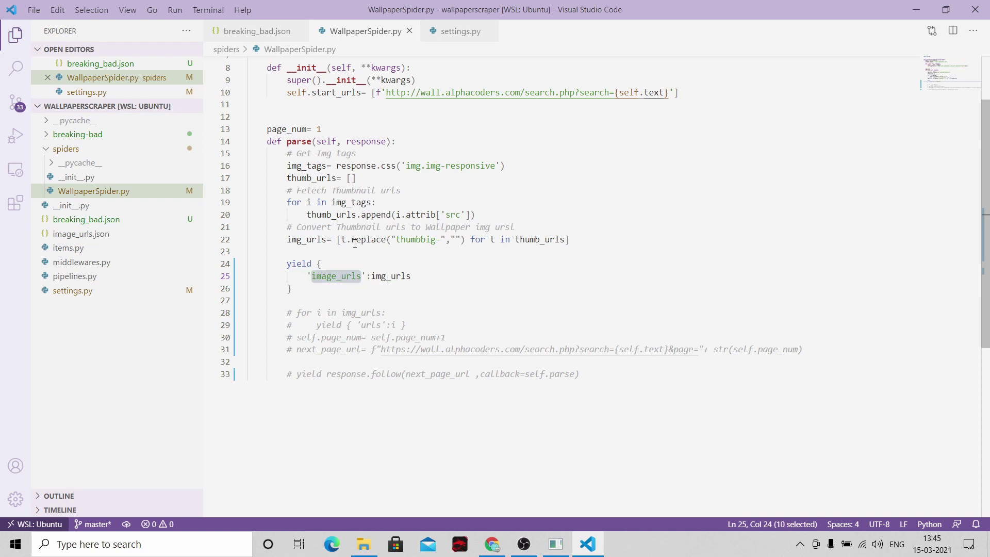
left_click_drag(341, 239, 497, 239)
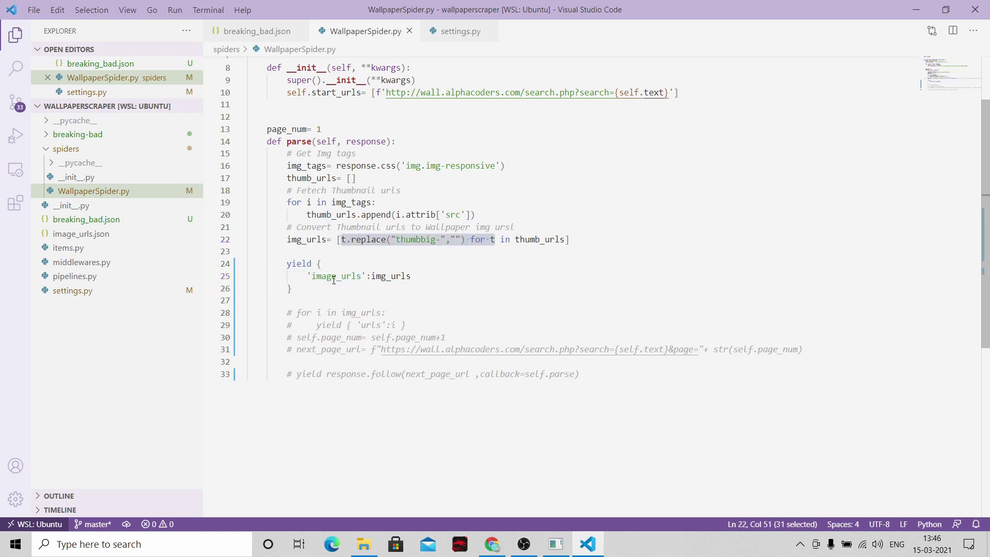
left_click(335, 276)
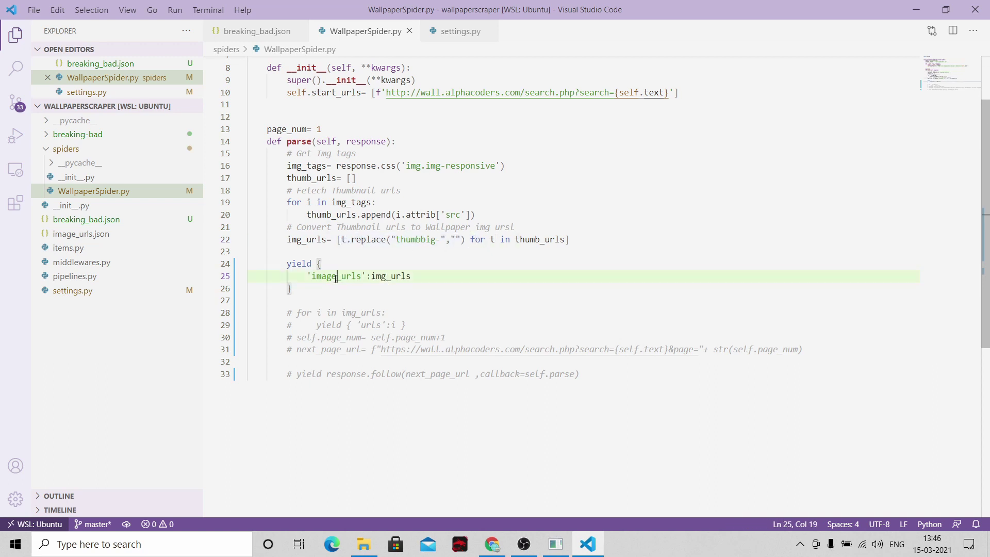
left_click(381, 276)
double_click(381, 276)
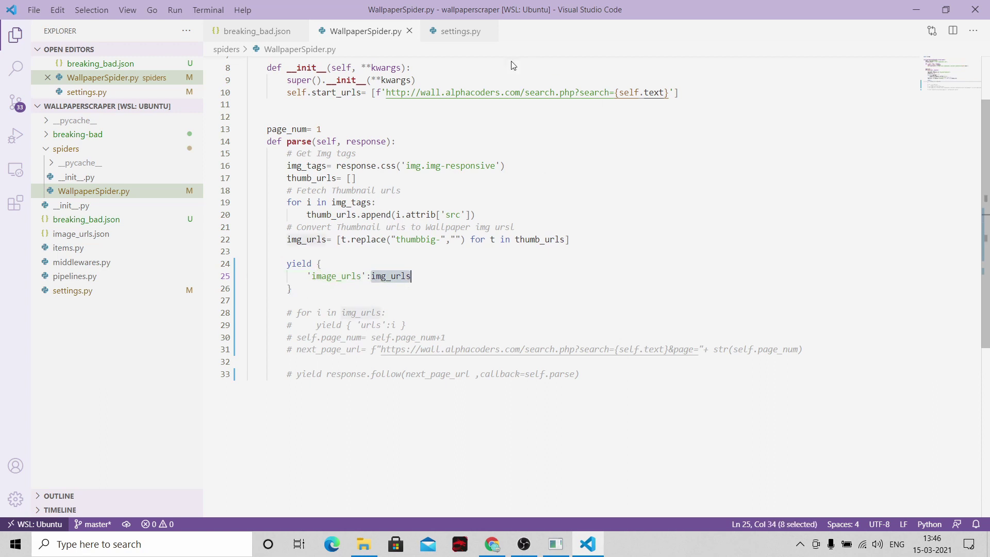
left_click(460, 31)
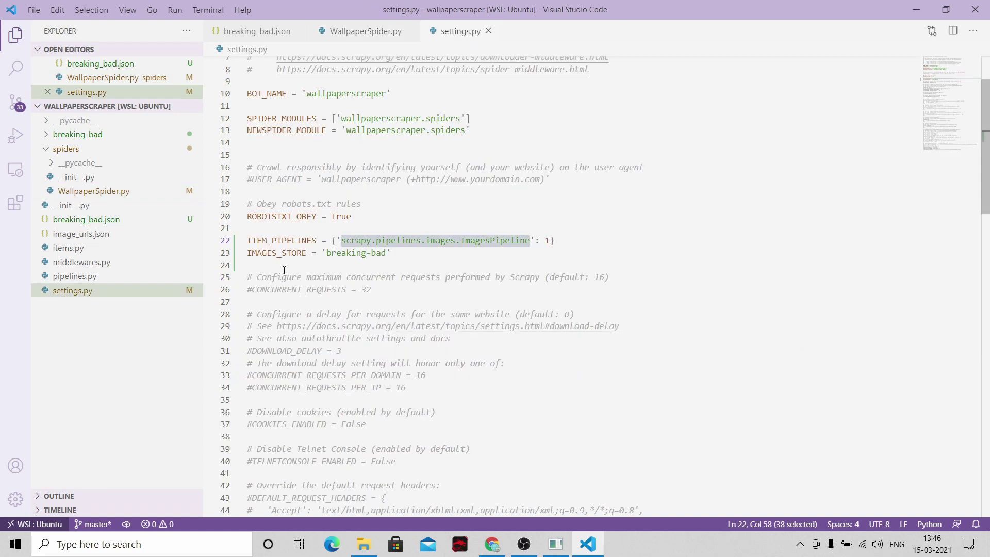
double_click(276, 253)
left_click(327, 253)
left_click_drag(327, 254, 389, 254)
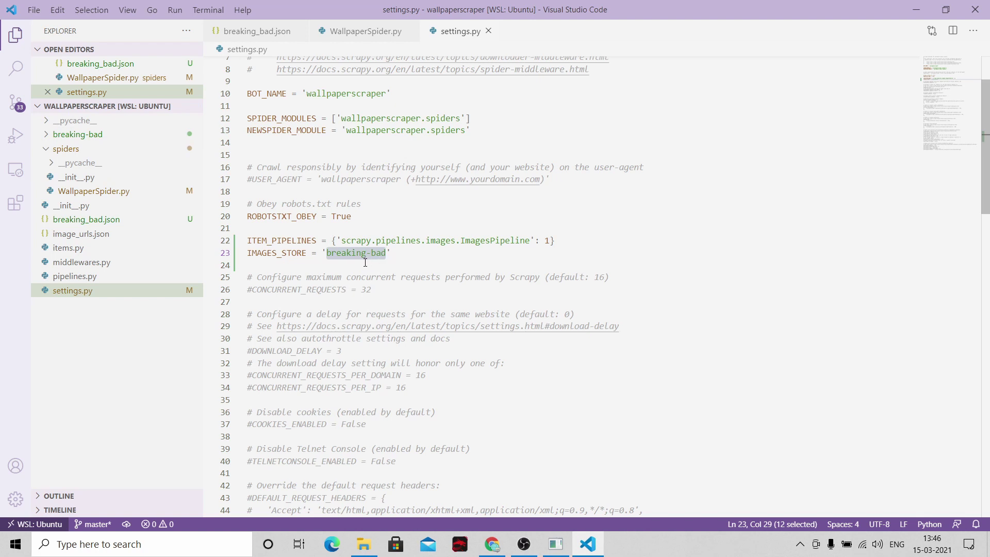
left_click(365, 31)
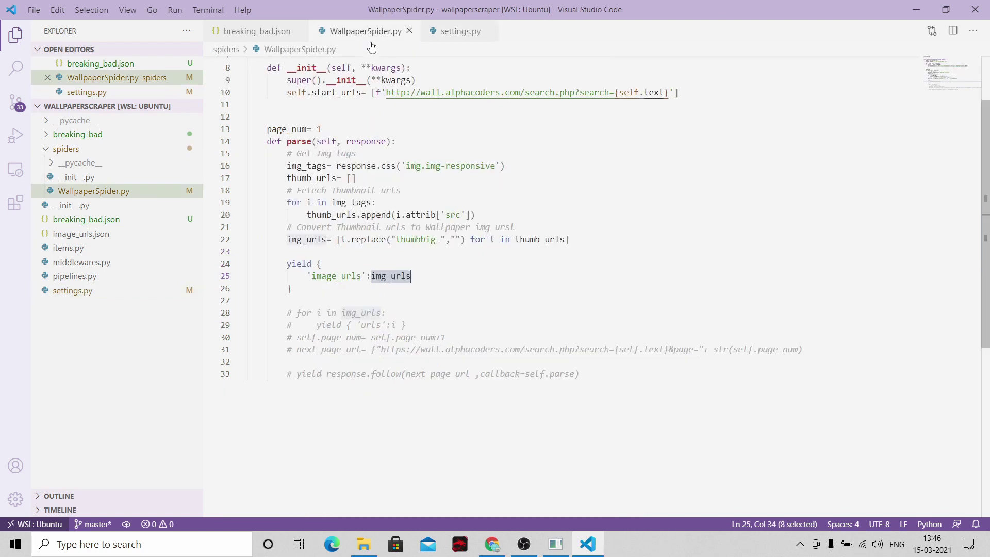
left_click(406, 286)
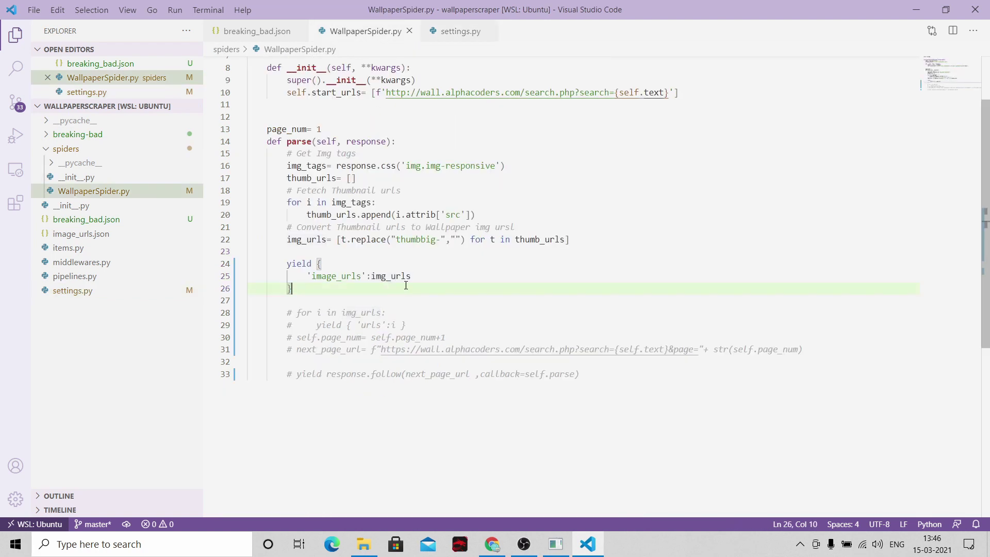